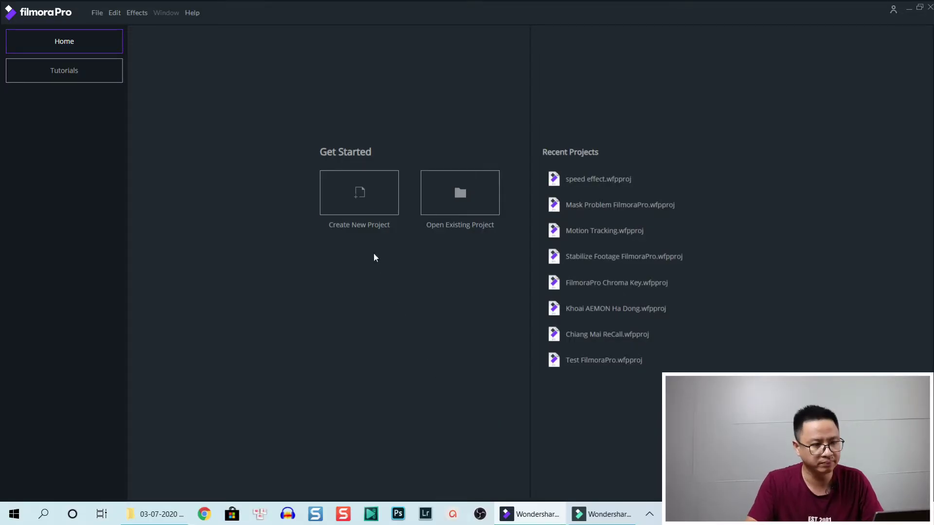
Step: Create a new project with the 1080p Full HD @ 24 fps template and show its project media
left_click(354, 197)
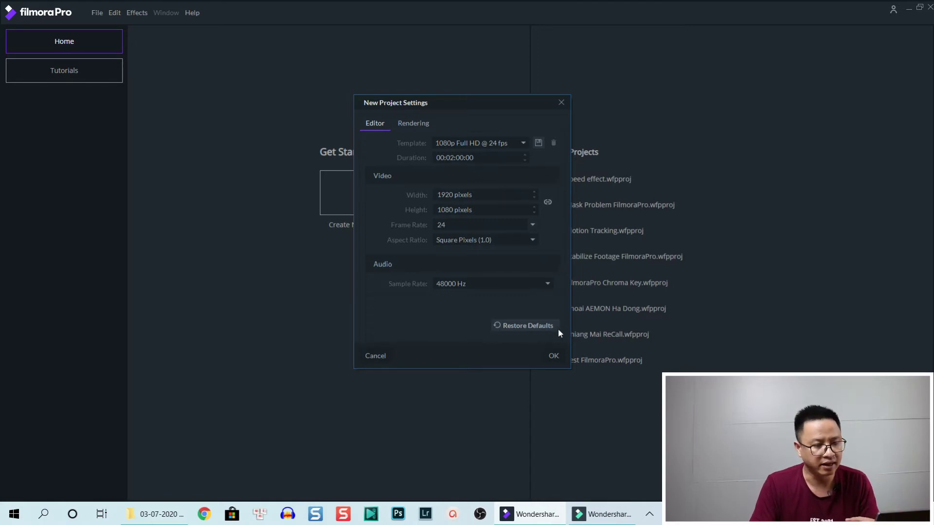
left_click(553, 357)
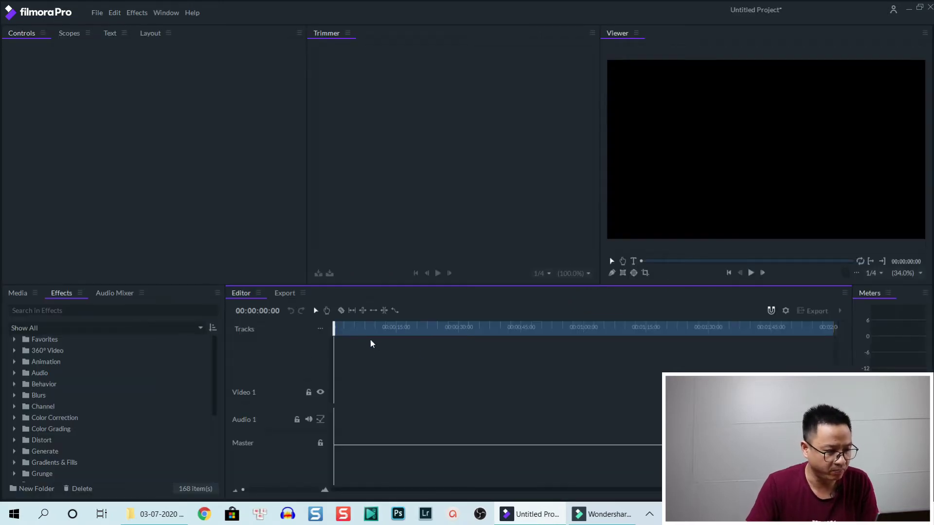
left_click(18, 293)
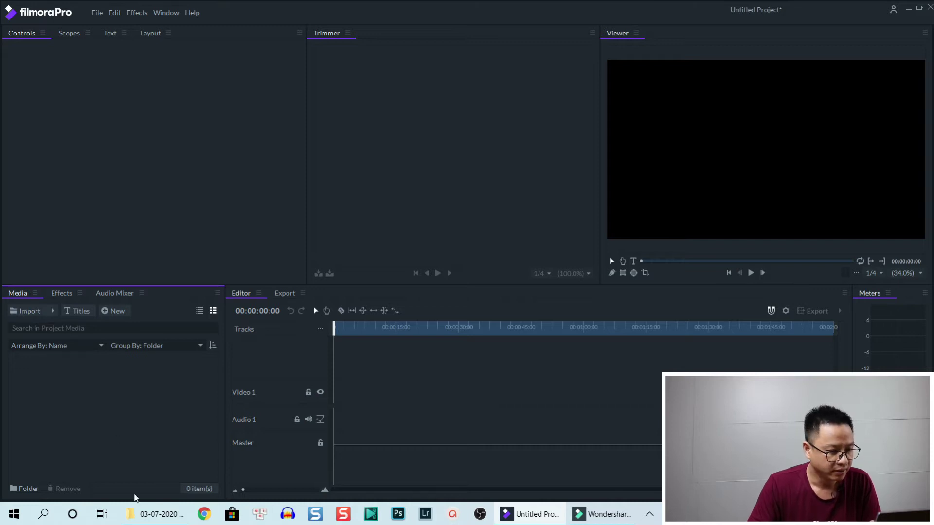
Step: Import MVI_6694.MP4 from the 03-07-2020 FilmoraPro Speed Control folder into the project media and preview the clip
left_click(152, 516)
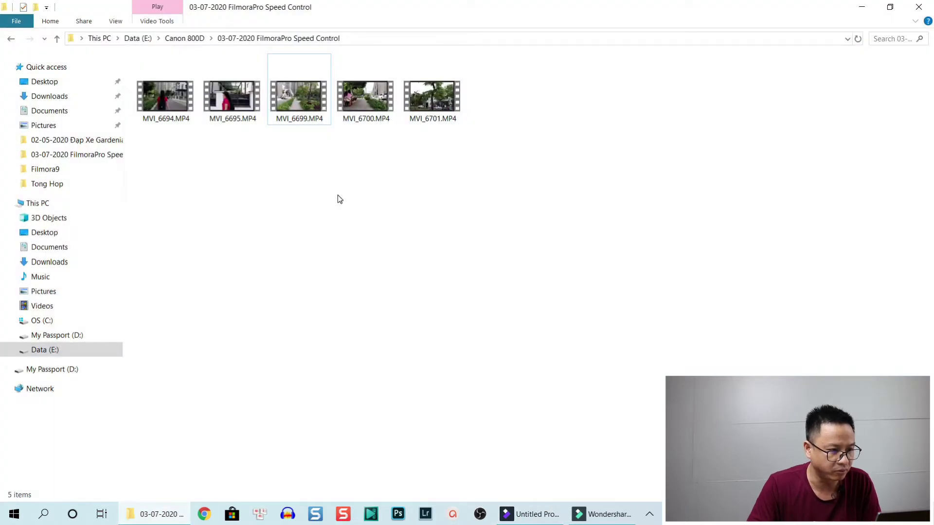
left_click(173, 104)
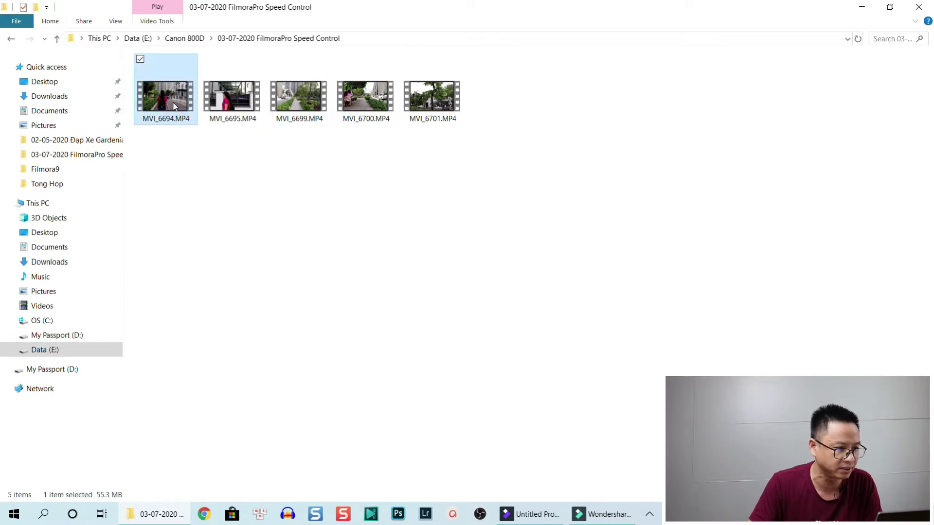
right_click(166, 100)
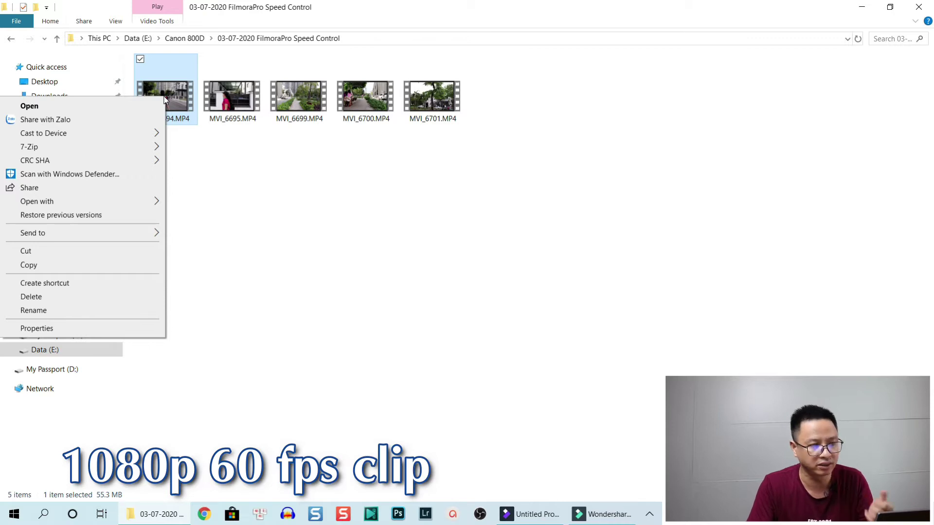
left_click(183, 102)
left_click_drag(183, 102, 89, 447)
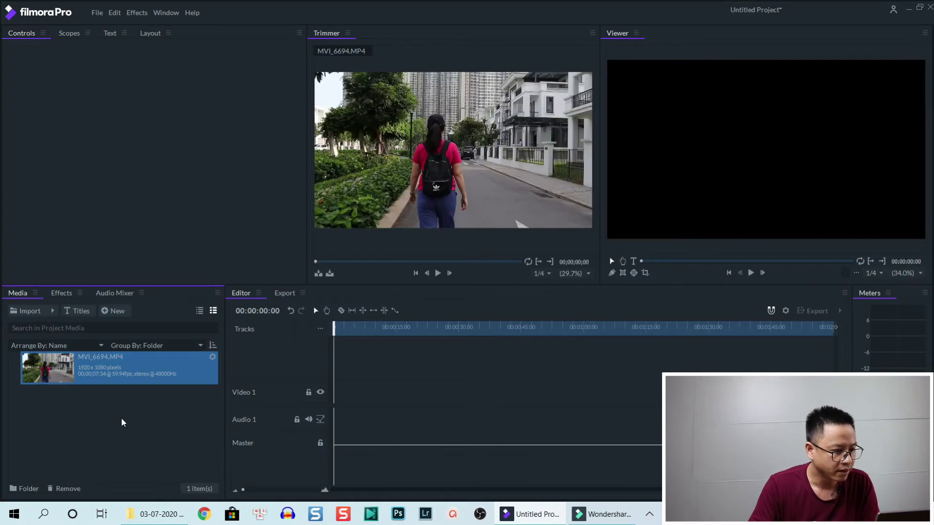
left_click(438, 273)
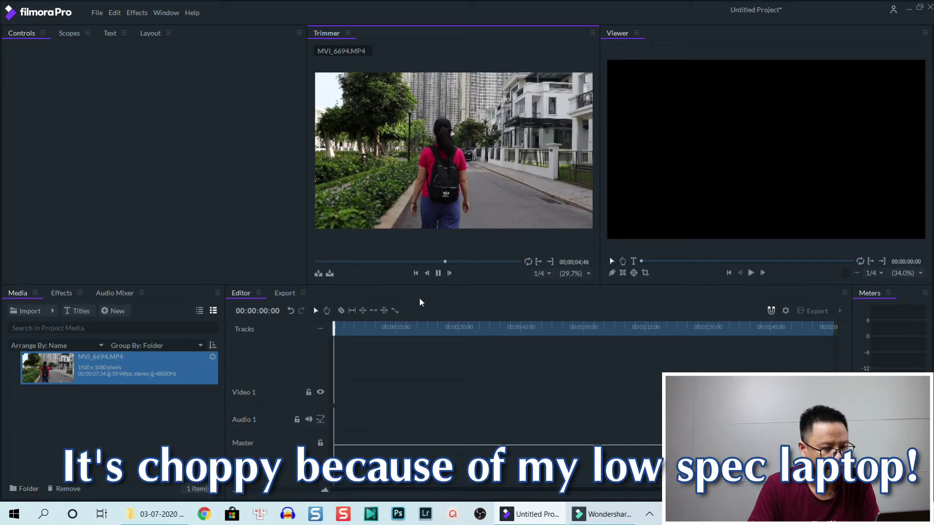
key("space")
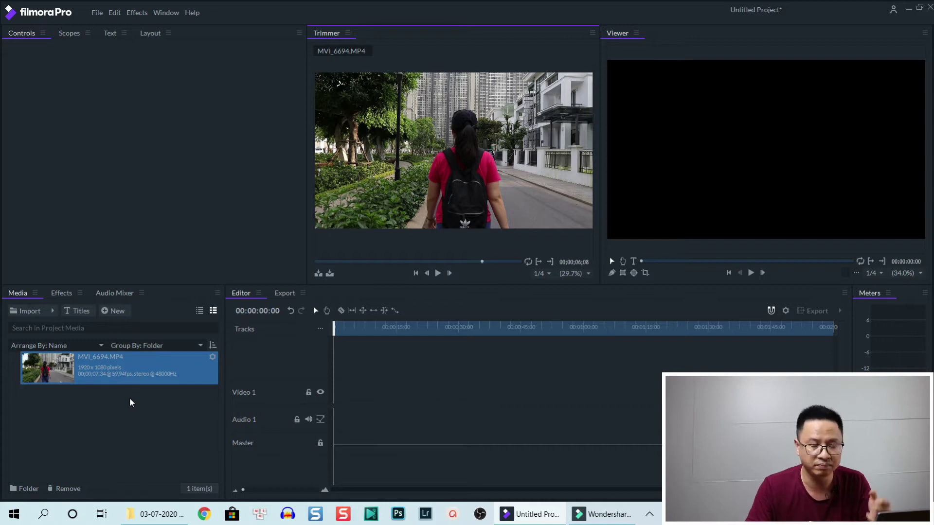
Step: Override the file frame rate of MVI_6694.MP4 in its media properties and set it to 24
right_click(67, 377)
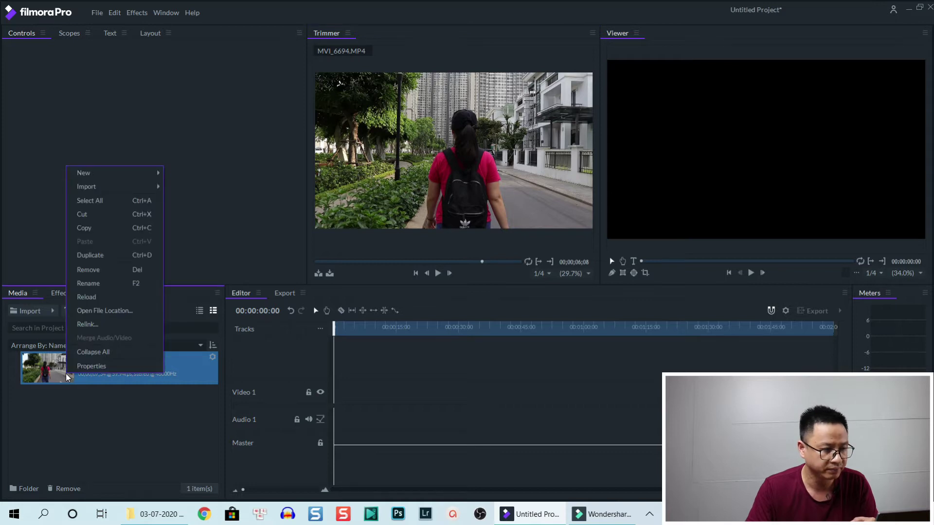
left_click(97, 368)
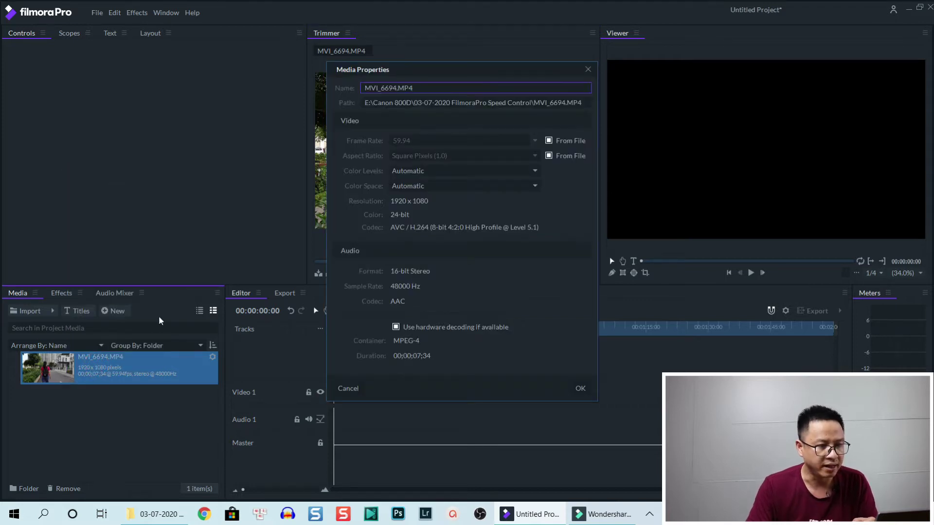
left_click(549, 140)
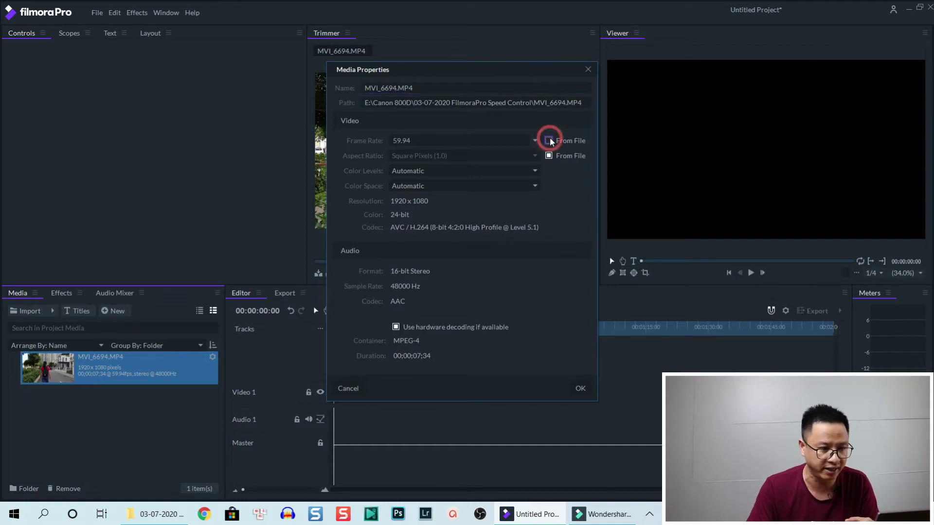
left_click(434, 141)
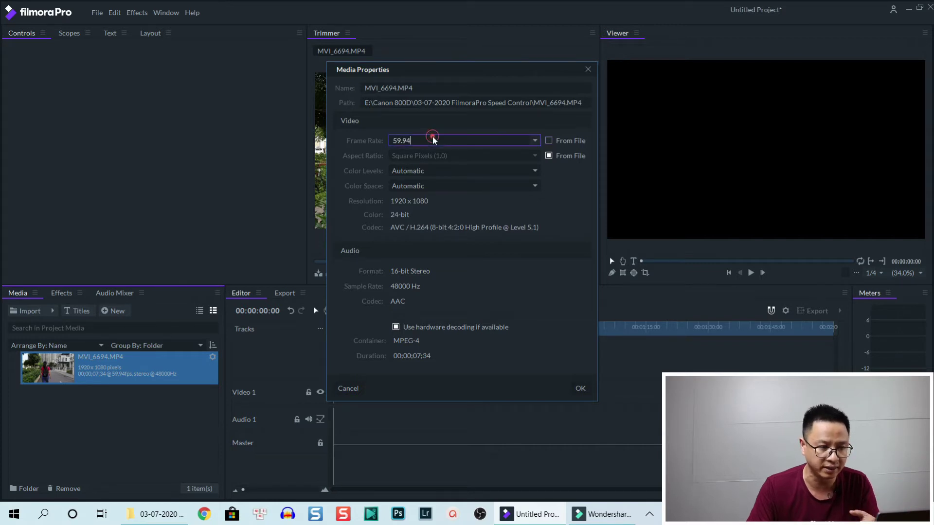
left_click(535, 141)
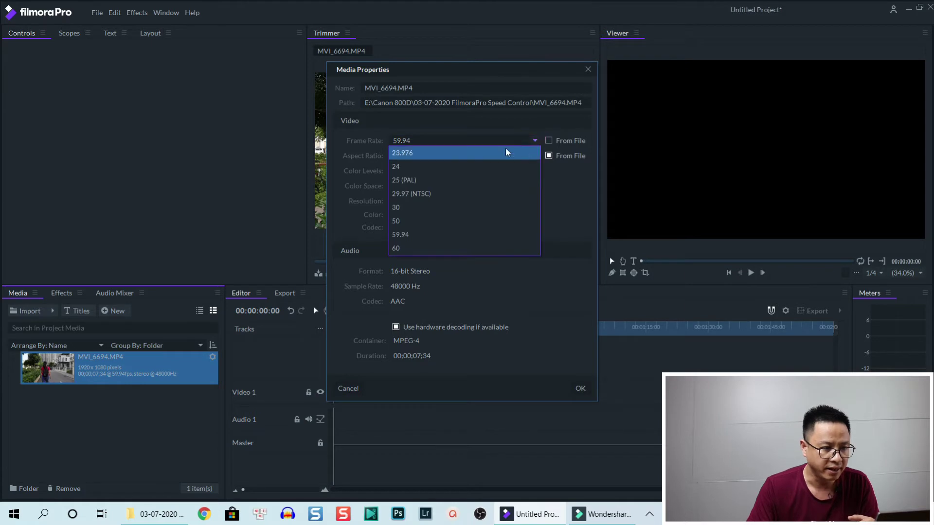
left_click(419, 169)
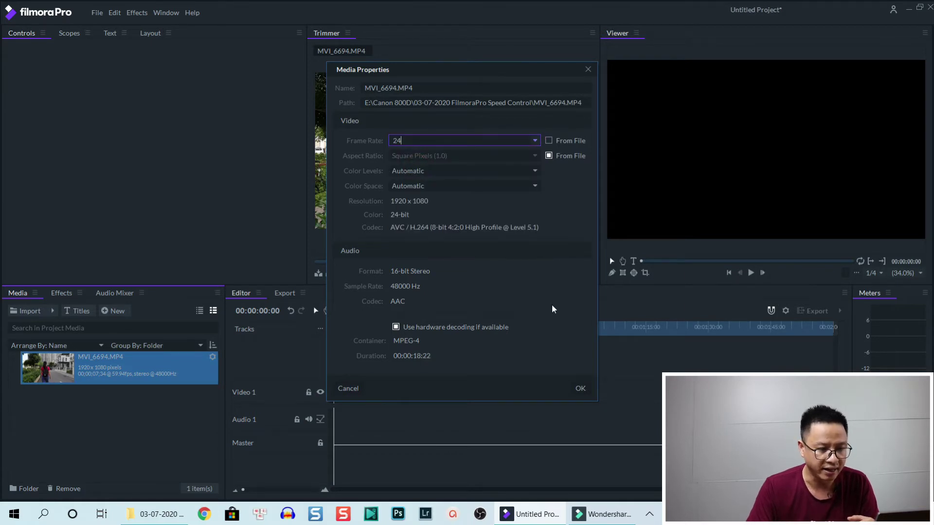
left_click(580, 386)
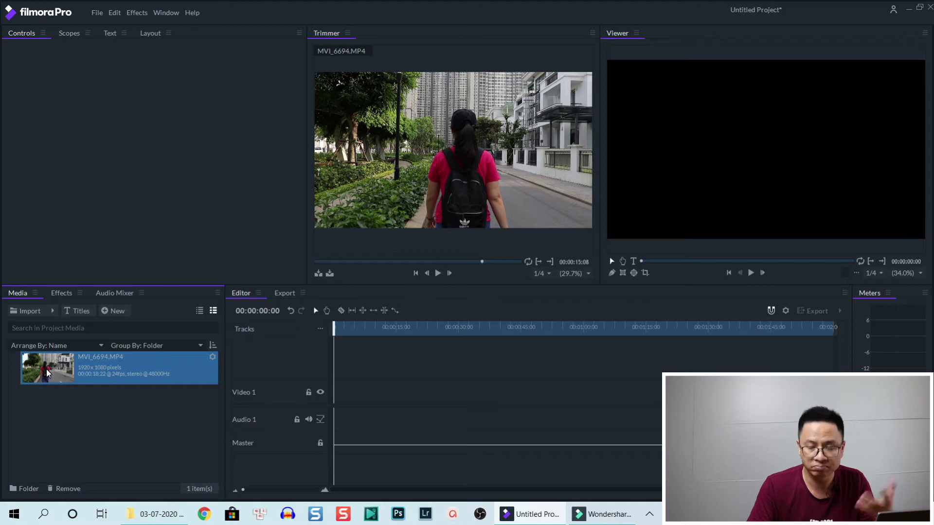
Step: Place MVI_6694.MP4 at the start of the Video 1 track and play it back
left_click_drag(47, 371, 334, 401)
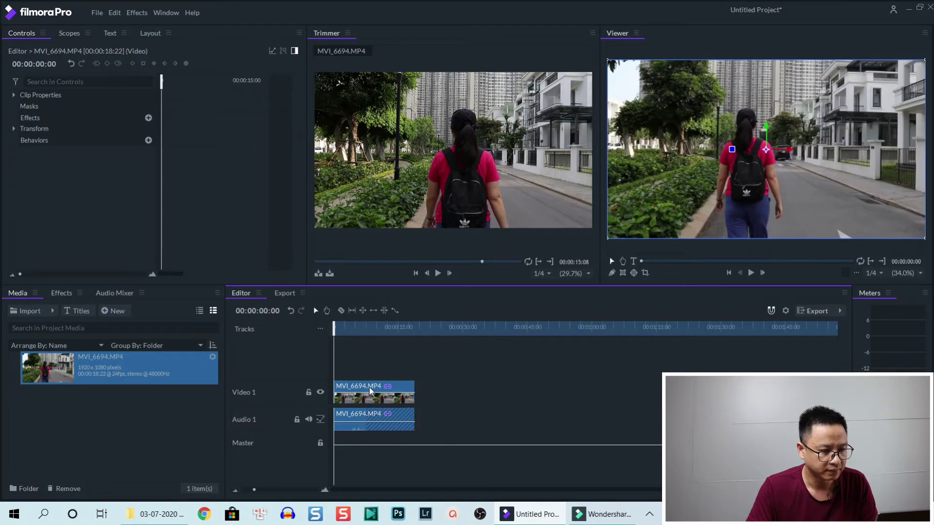
scroll(375, 397, "up", 3)
scroll(423, 416, "up", 2)
scroll(423, 416, "down", 1)
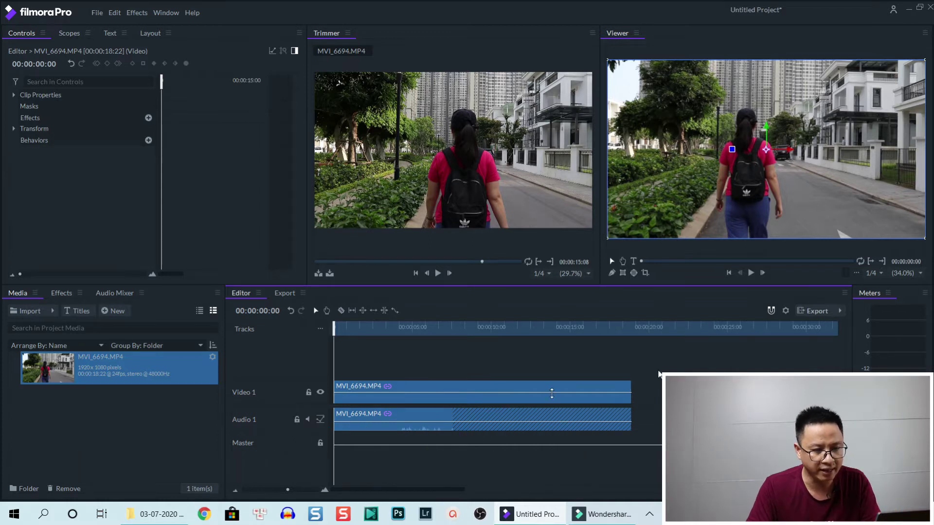
key("space")
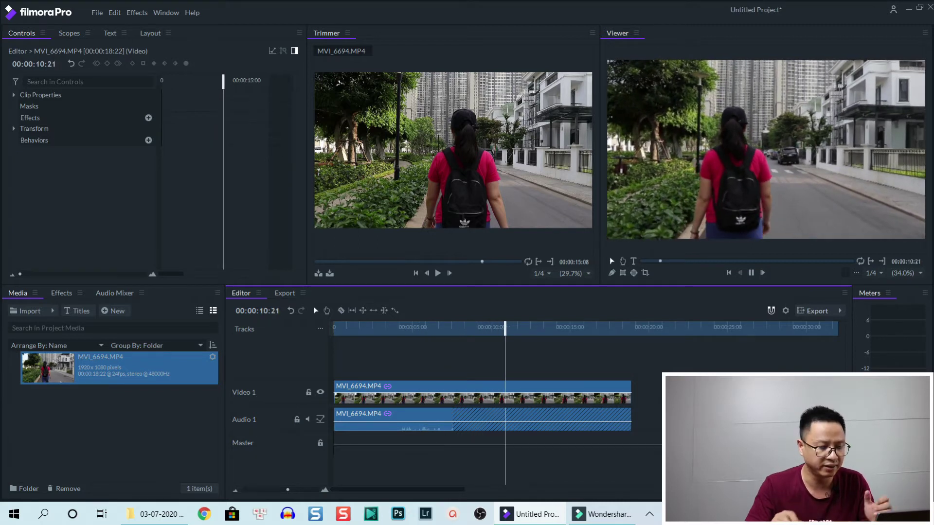
key("space")
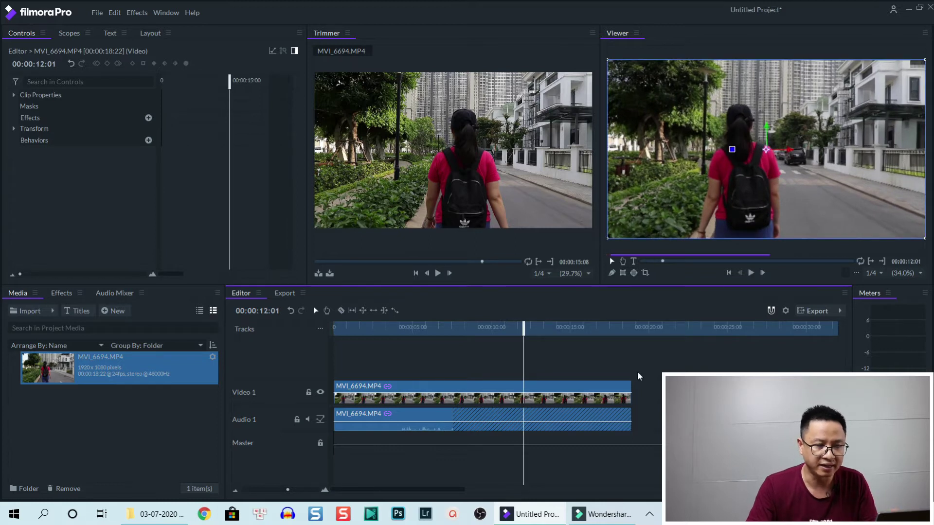
Step: Close the Trimmer panel to give the Viewer more room
mouse_move(363, 155)
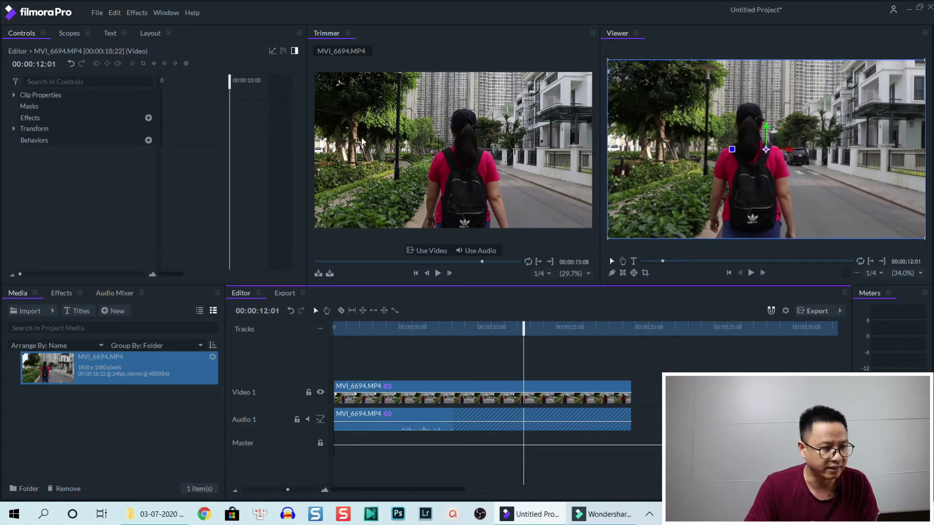
left_click(347, 34)
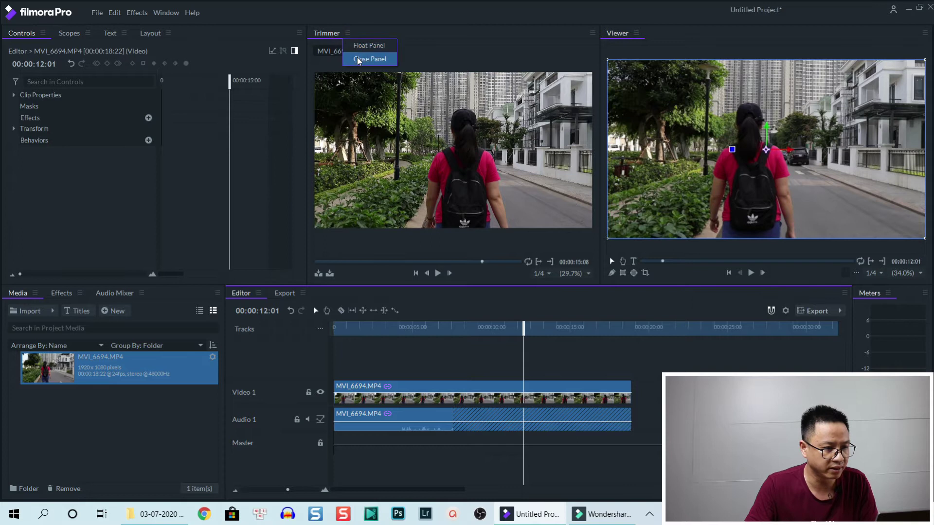
left_click(363, 57)
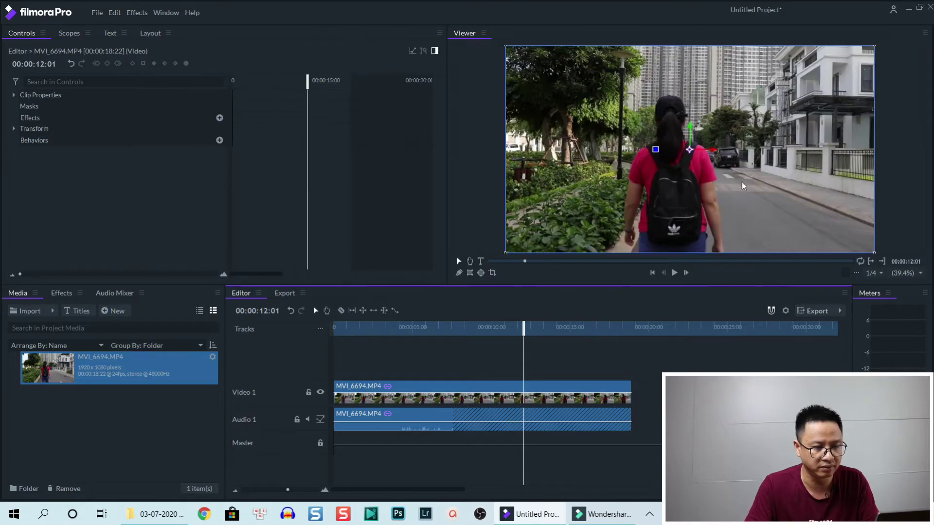
Step: Remove the clip from the timeline and set the frame rate of MVI_6694.MP4 back to the one from the file
right_click(446, 403)
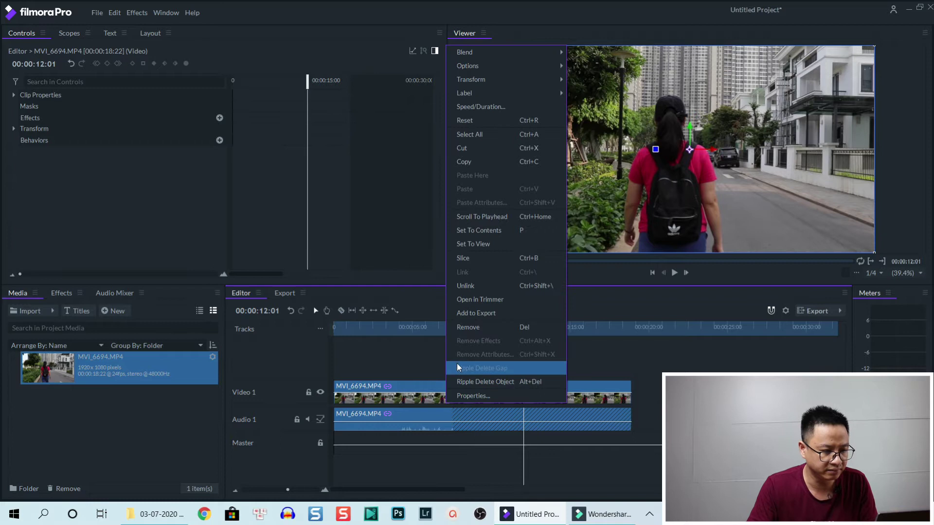
left_click(463, 326)
left_click(58, 372)
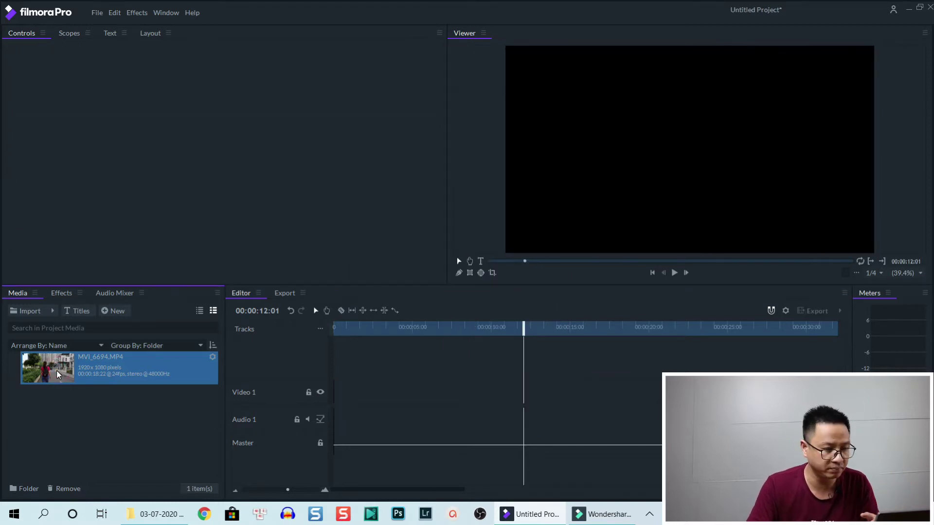
right_click(57, 372)
left_click(71, 366)
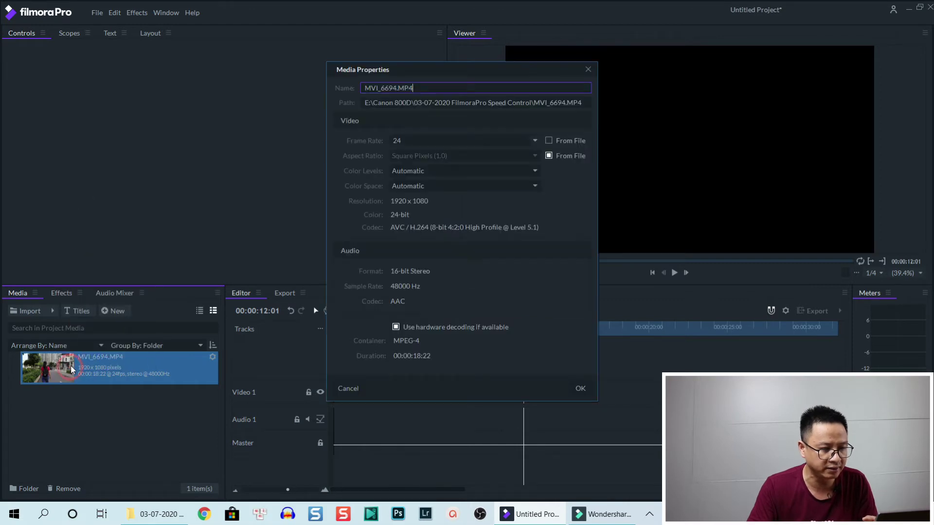
left_click(548, 141)
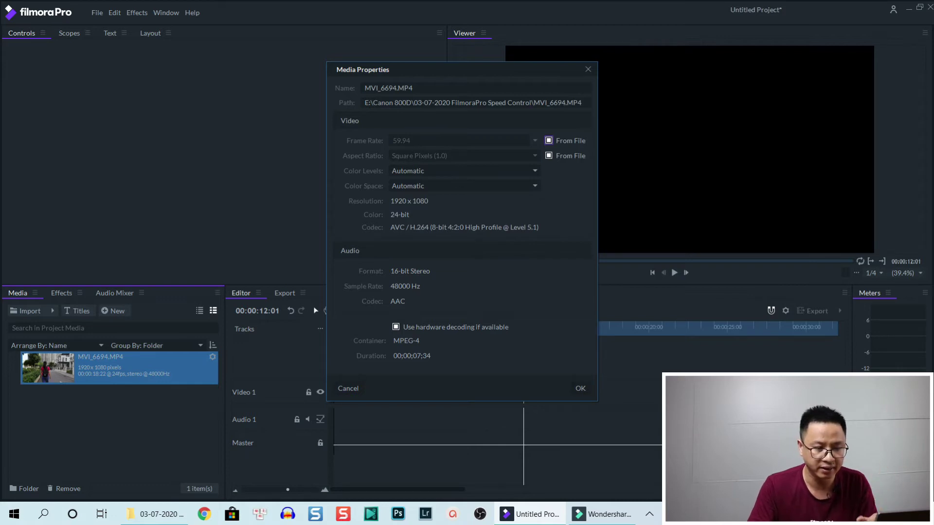
left_click(577, 389)
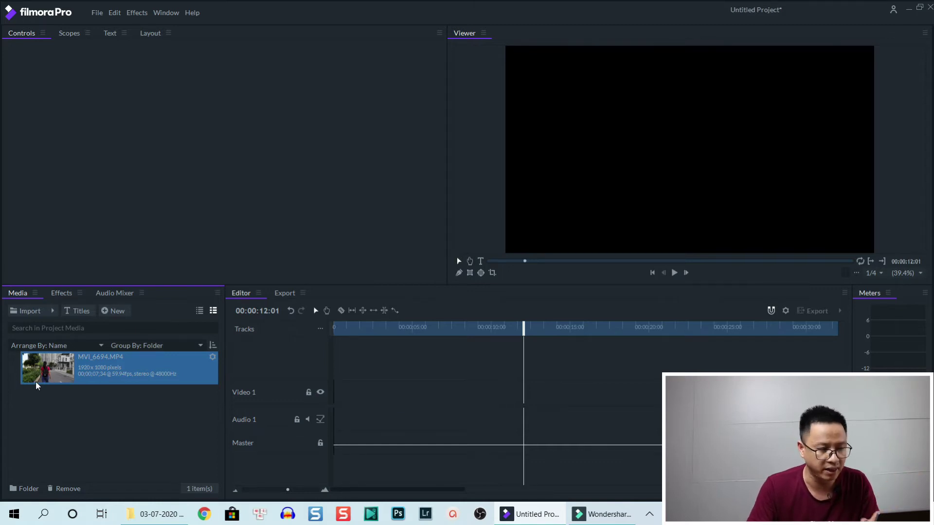
Step: Add MVI_6694.MP4 at the start of Video 1 without changing the sequence settings to match, and play it from near the beginning
left_click_drag(33, 374, 333, 381)
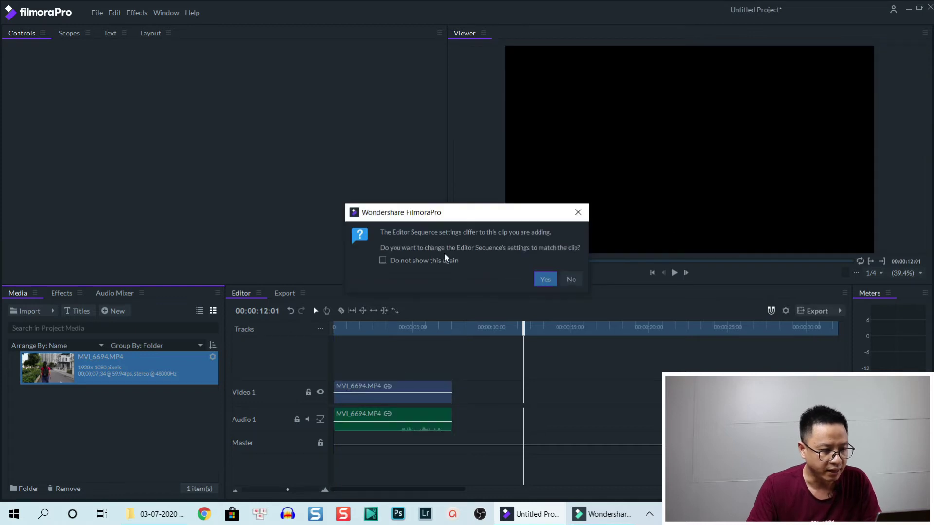
left_click(572, 279)
left_click(339, 332)
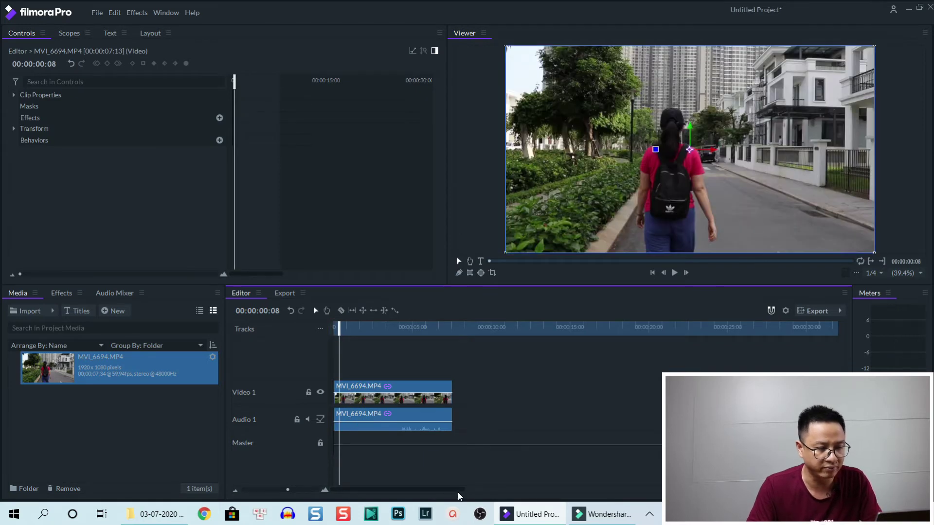
key("space")
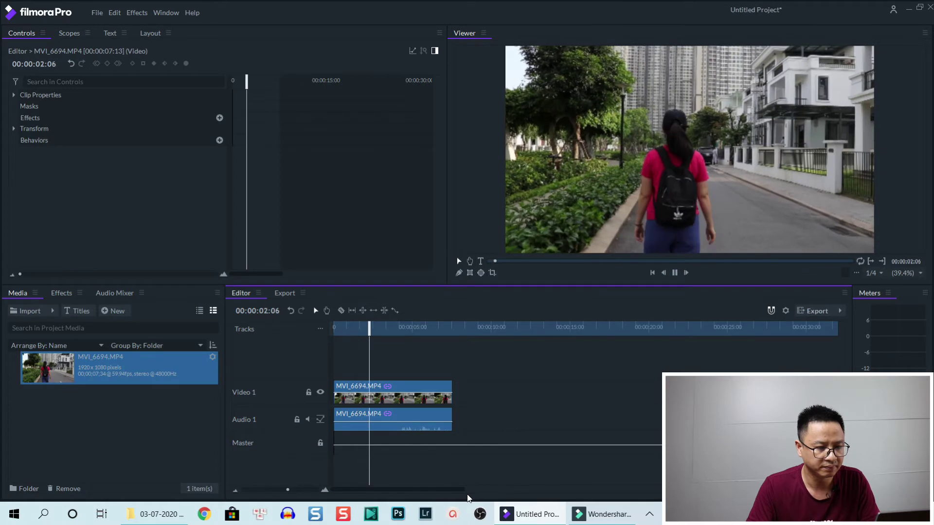
key("space")
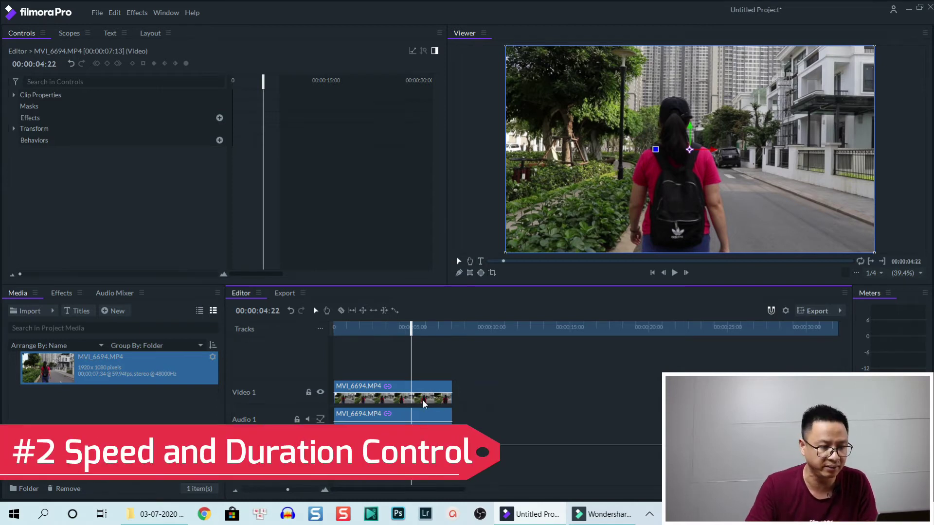
Step: Set the speed of the MVI_6694.MP4 clip on Video 1 to 40% in its Speed/Duration settings
right_click(423, 403)
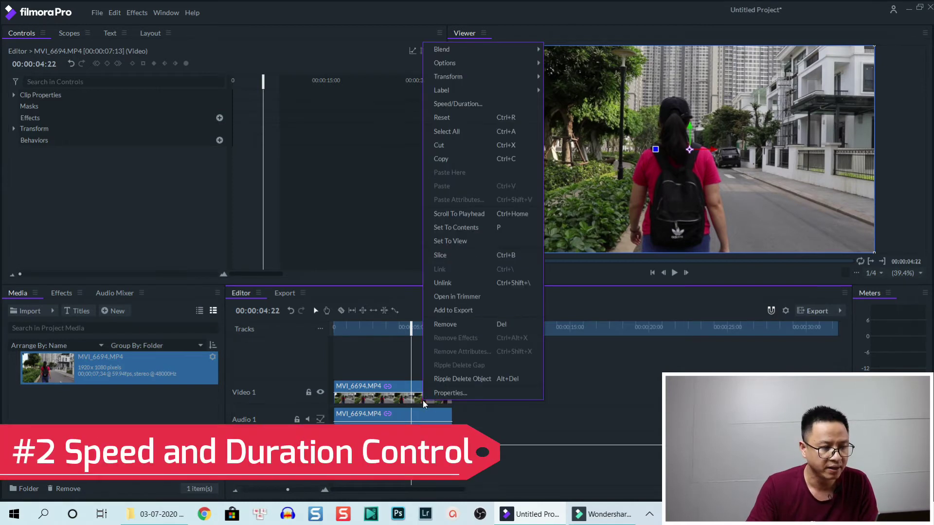
left_click(463, 104)
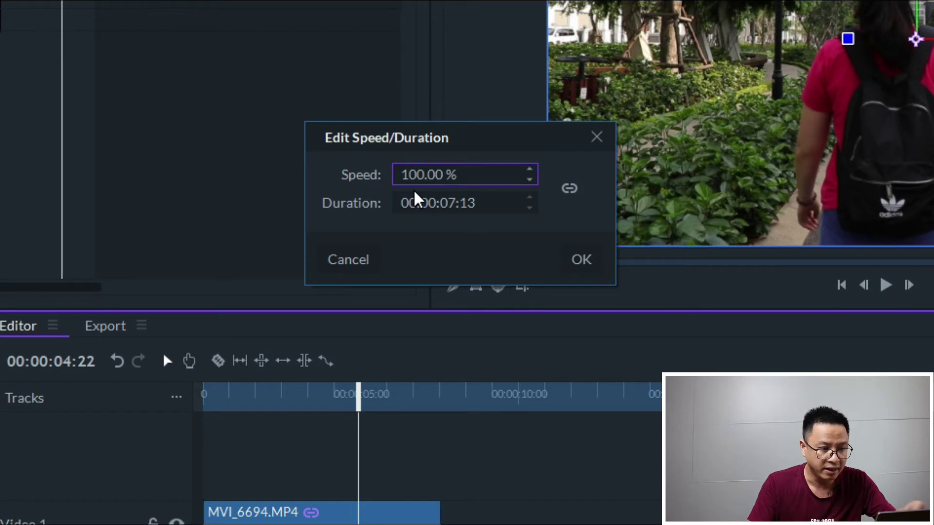
double_click(419, 175)
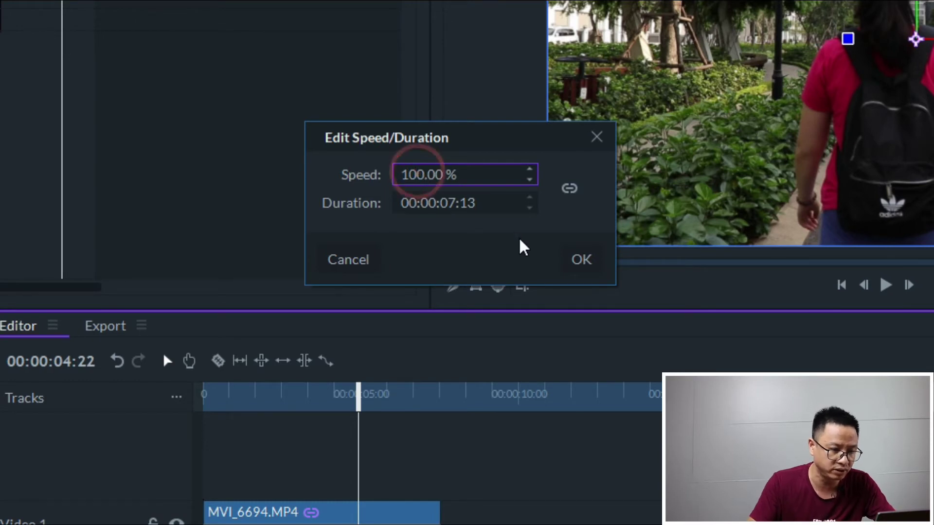
key("BackSpace")
type("4")
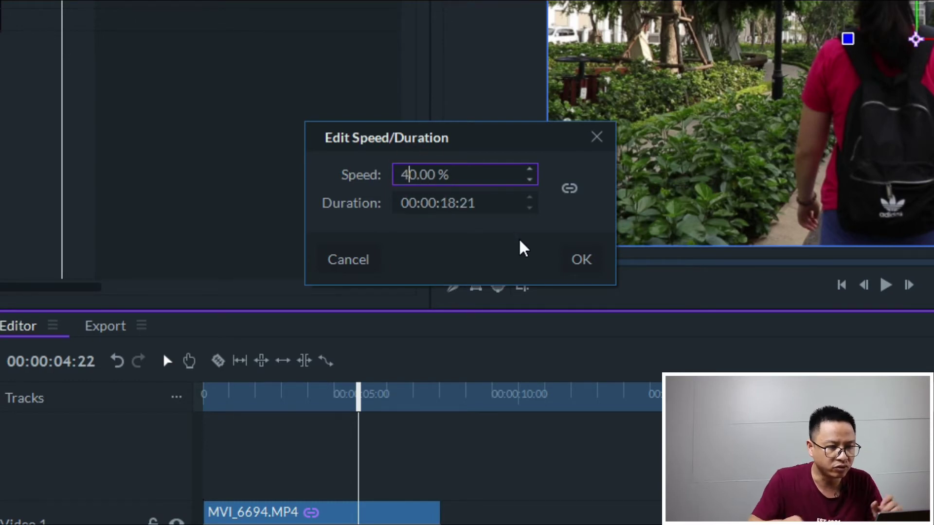
left_click(581, 263)
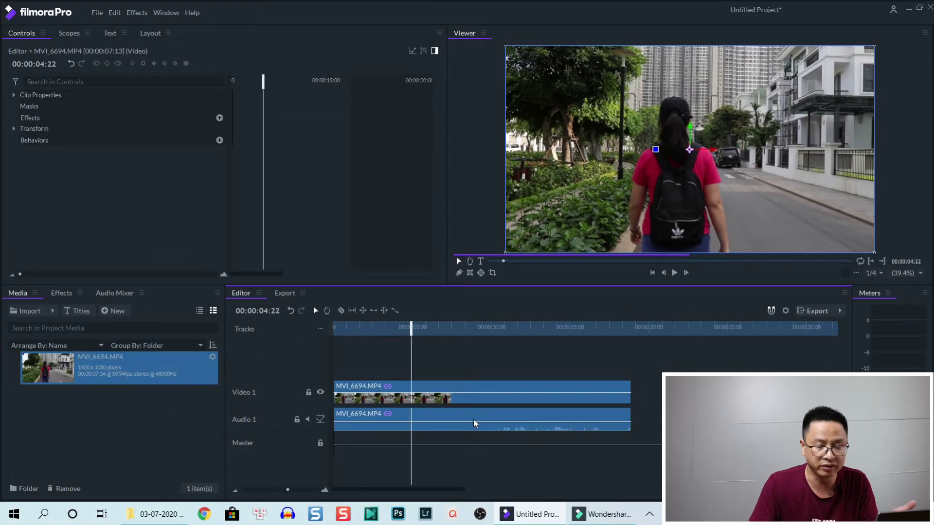
Step: Play the slowed clip from near its beginning to check the slow motion, and stop after a few seconds
left_click_drag(413, 336, 340, 334)
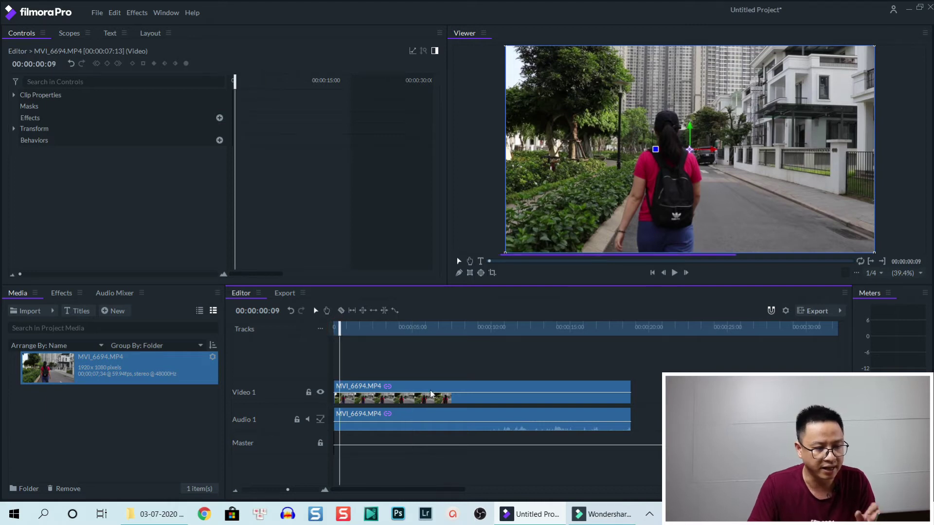
key("space")
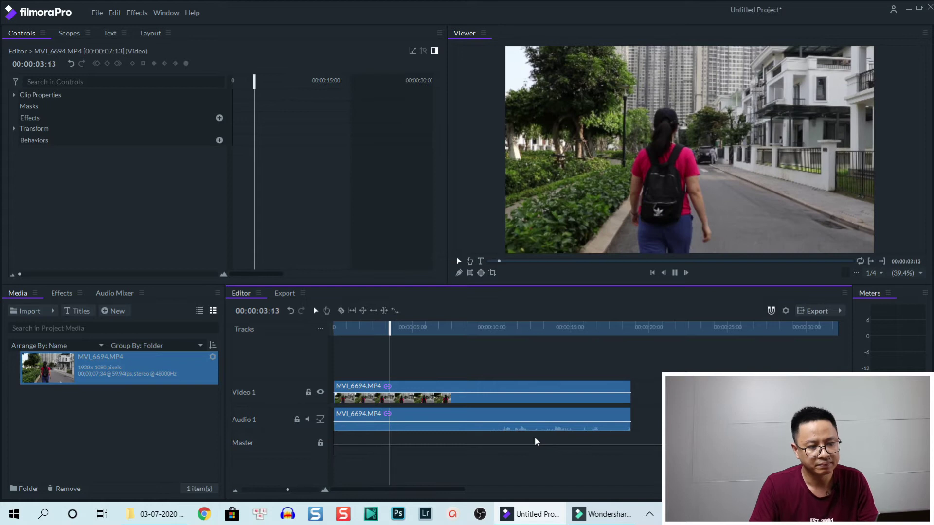
key("space")
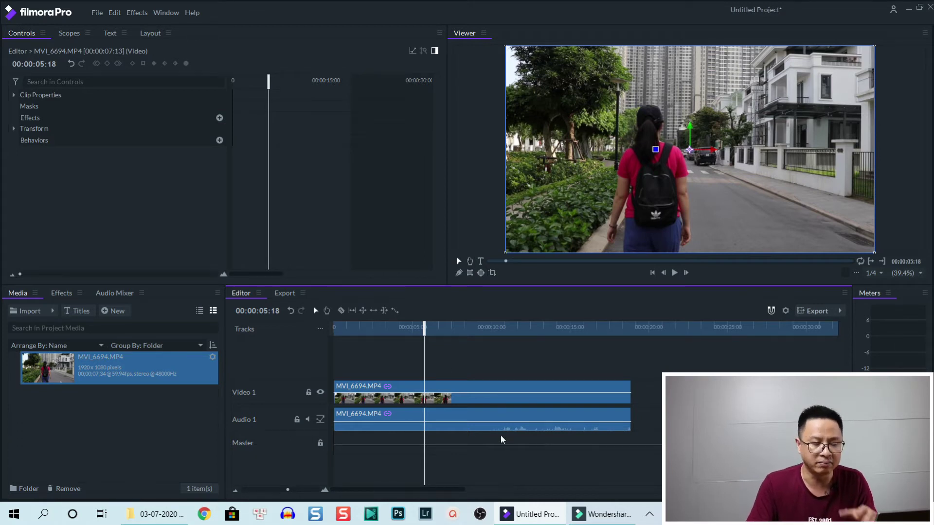
Step: Reopen the clip's Speed/Duration settings and return its speed to 100%
right_click(452, 400)
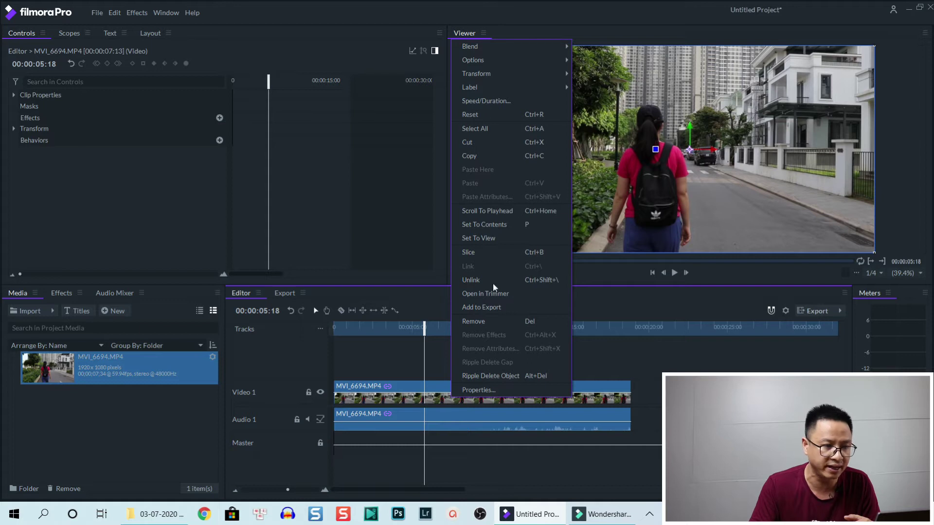
left_click(481, 103)
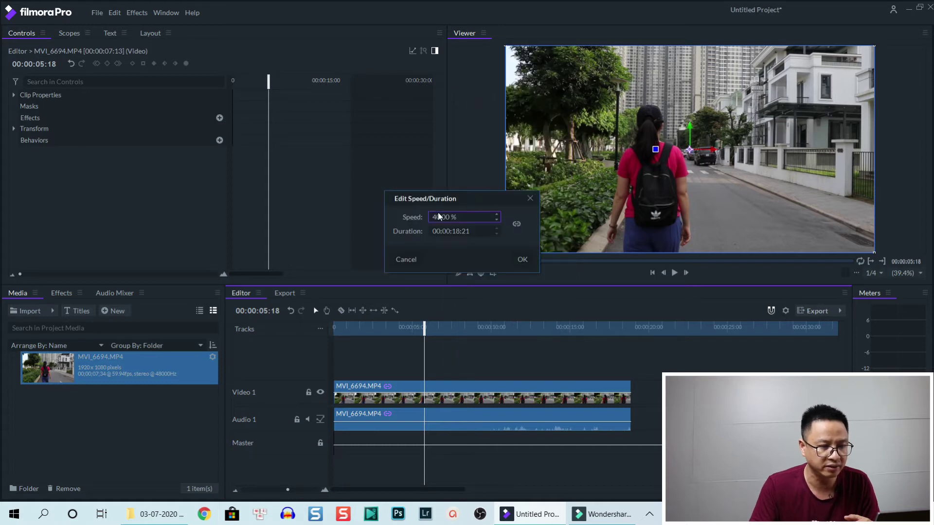
left_click(436, 216)
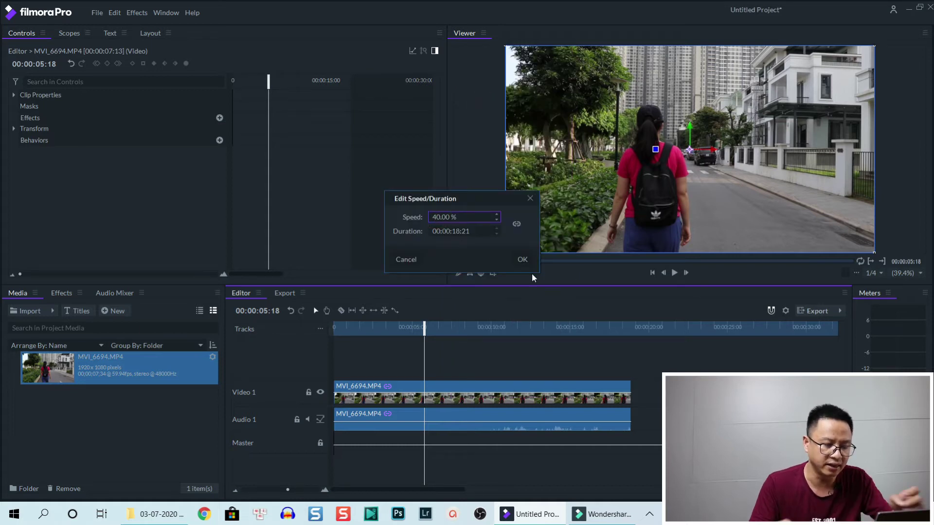
key("BackSpace")
type("10")
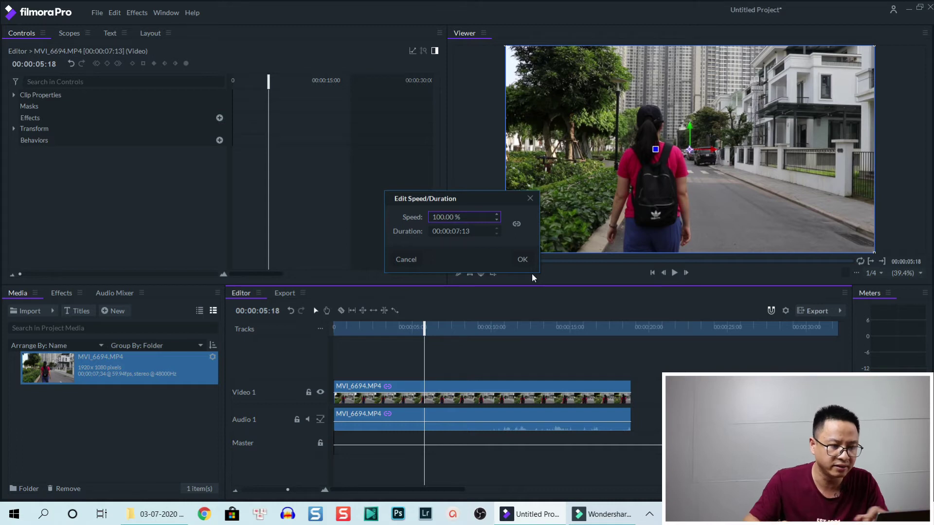
left_click(522, 259)
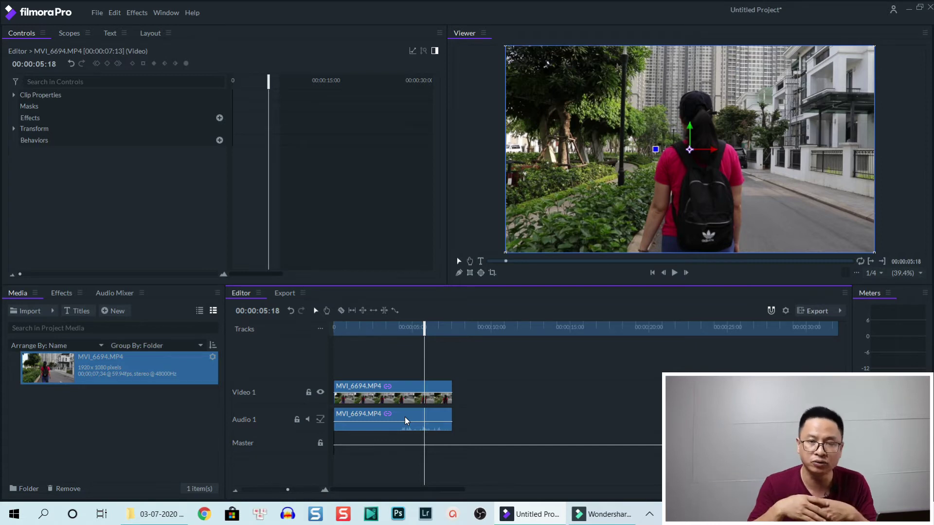
Step: Speed up the MVI_6694.MP4 clip to 400% in its Speed/Duration settings
right_click(396, 400)
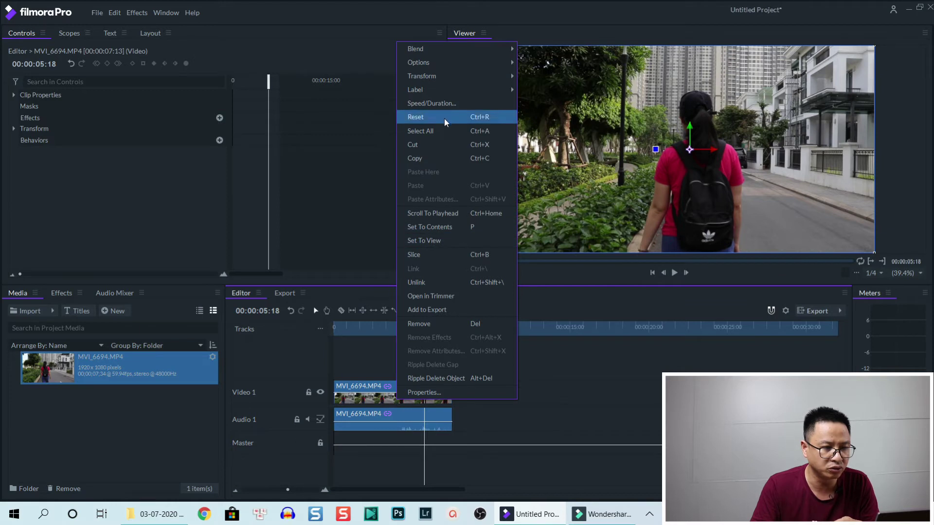
left_click(444, 103)
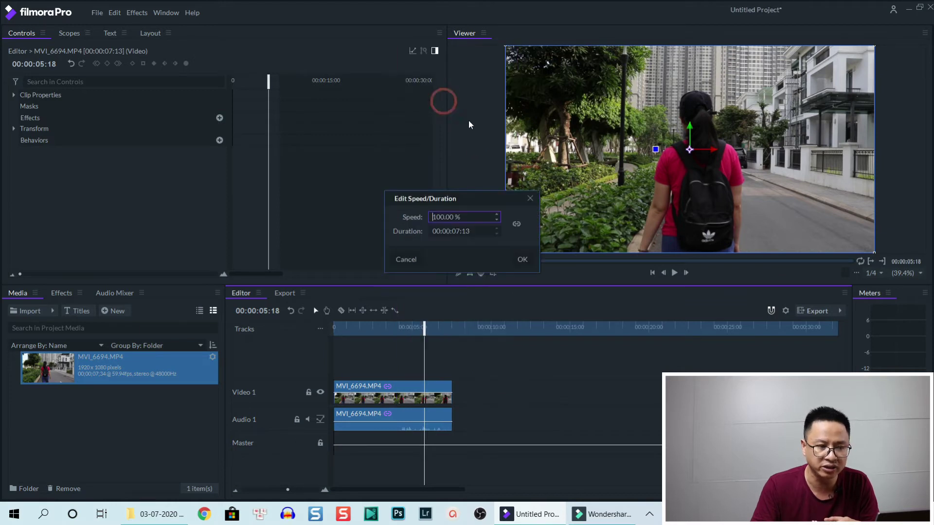
left_click(436, 217)
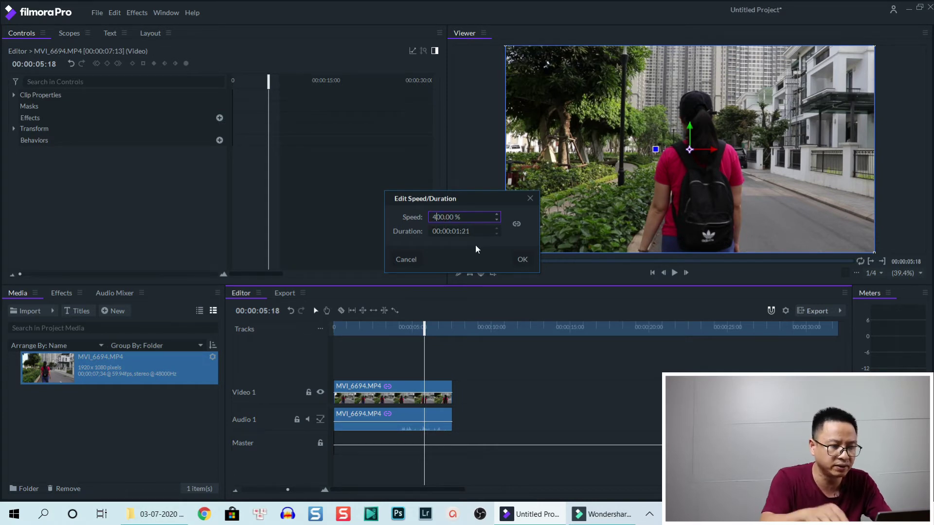
left_click(529, 264)
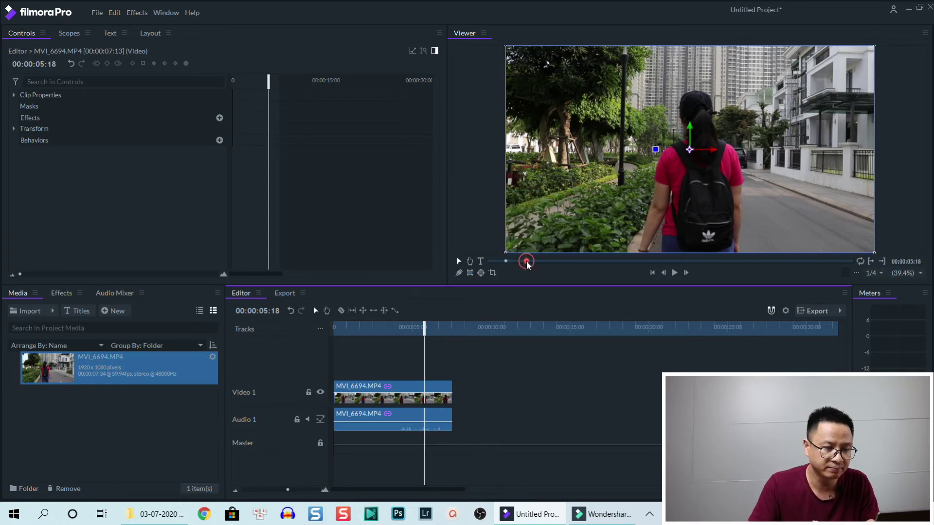
Step: Play the sped-up clip from near the start of the timeline through to its end
left_click(337, 329)
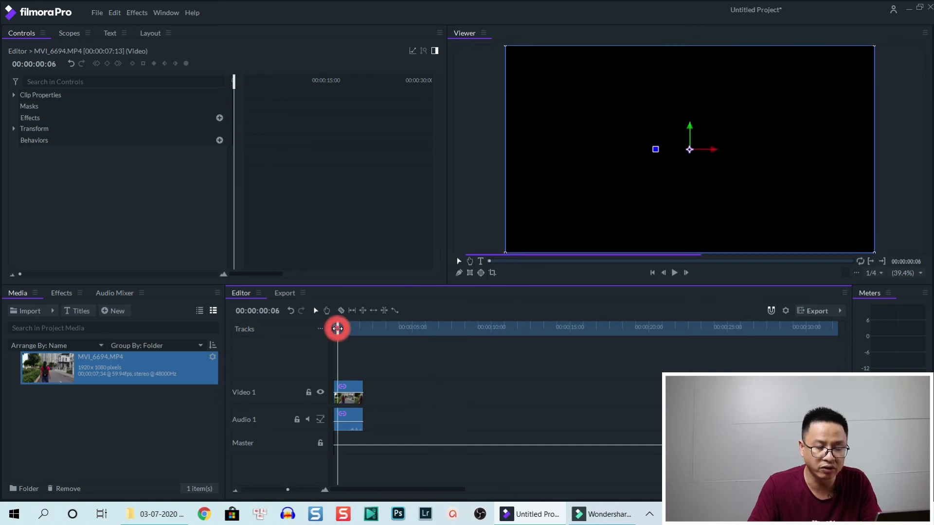
key("space")
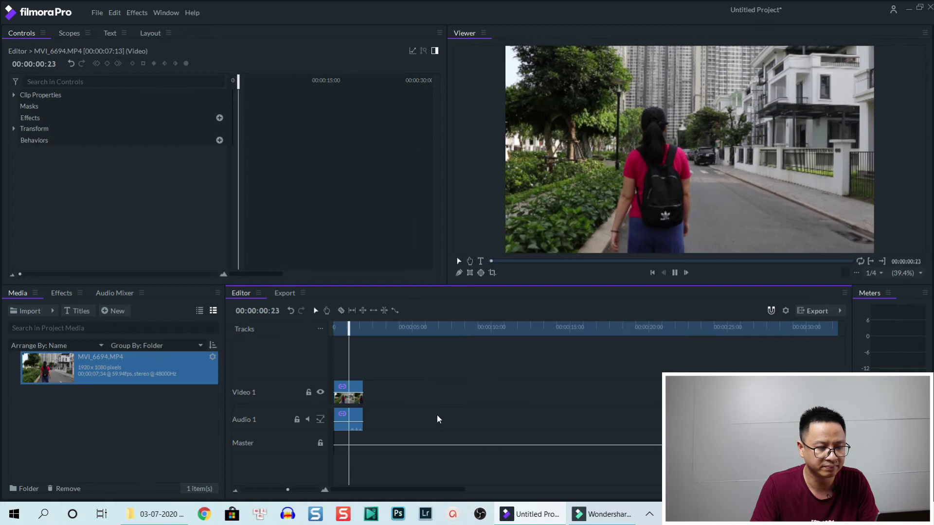
key("space")
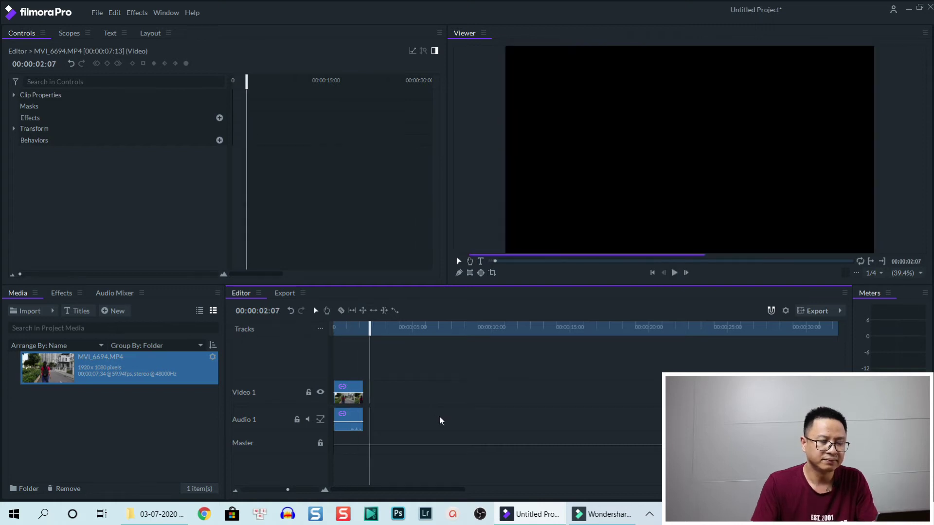
Step: Restore the shortened clip's speed to 100% in its Speed/Duration settings and deselect it
right_click(355, 398)
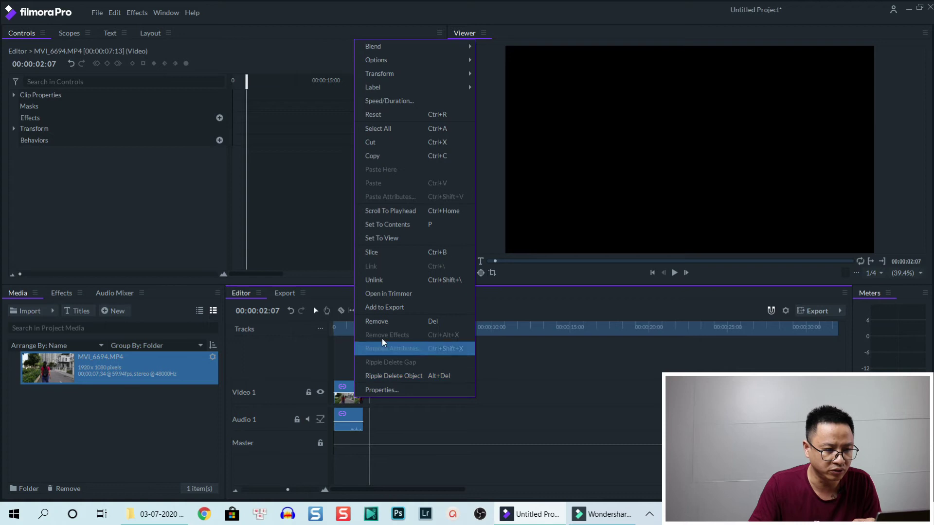
left_click(396, 102)
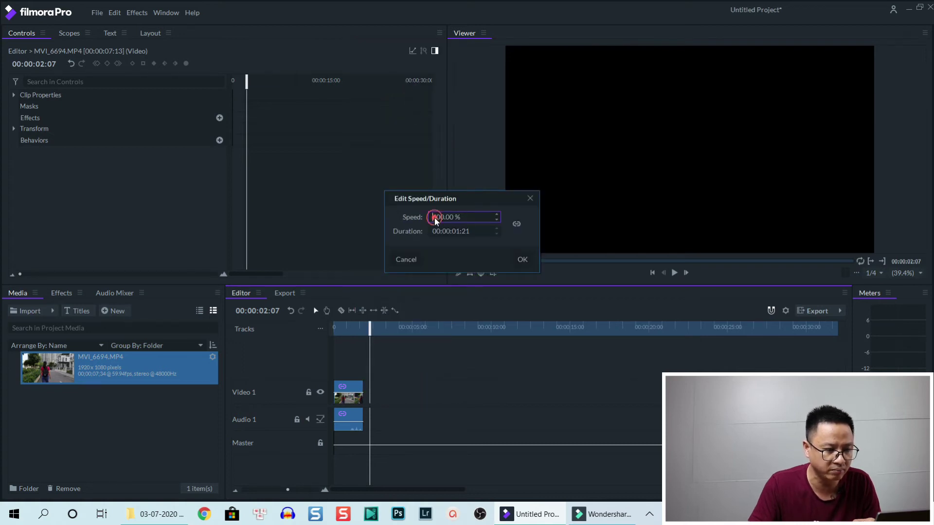
key("BackSpace")
type("1")
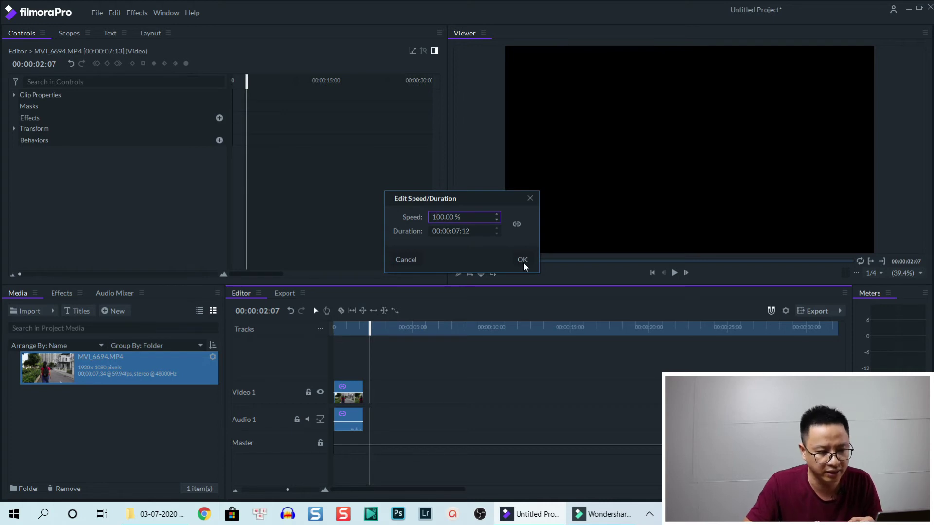
left_click(524, 259)
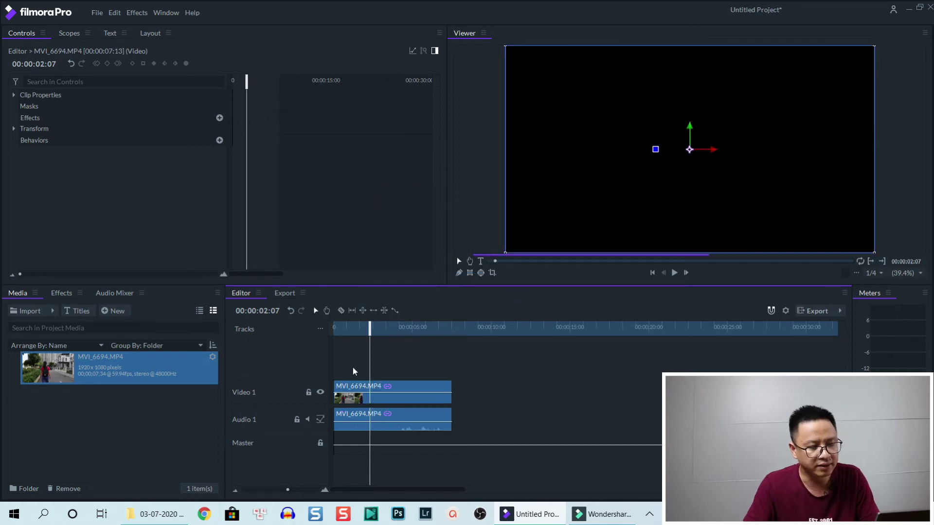
left_click(353, 371)
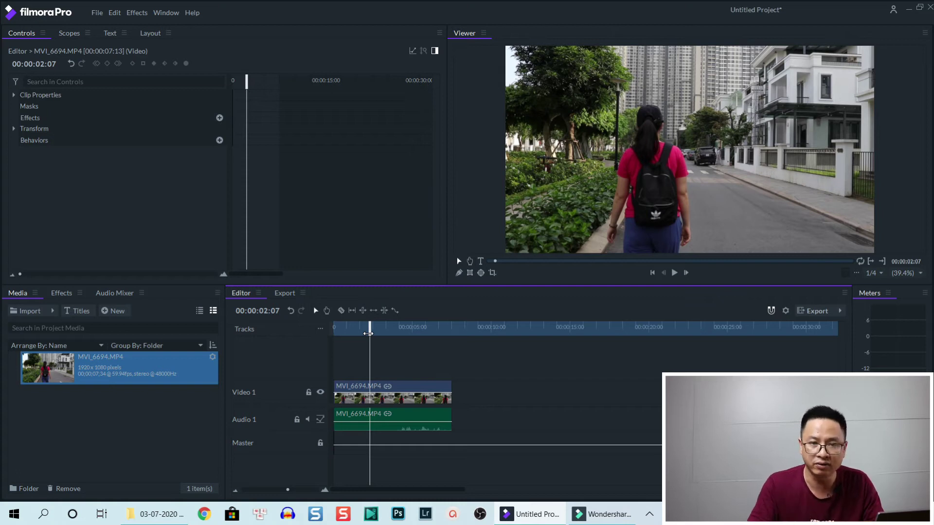
Step: Search the effects for "reverse" and apply Time Reverse to the MVI_6694.MP4 clip on Video 1
left_click(379, 400)
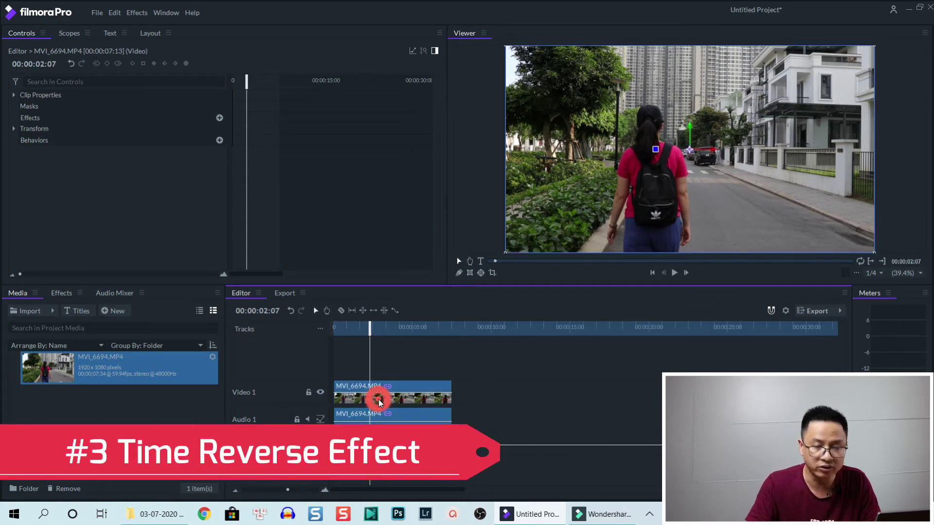
left_click(59, 292)
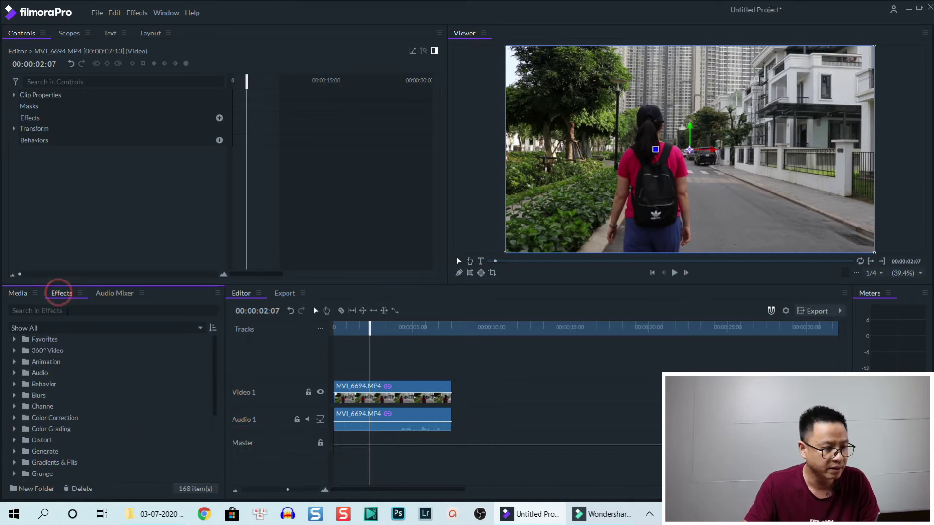
left_click(66, 311)
type("reverse")
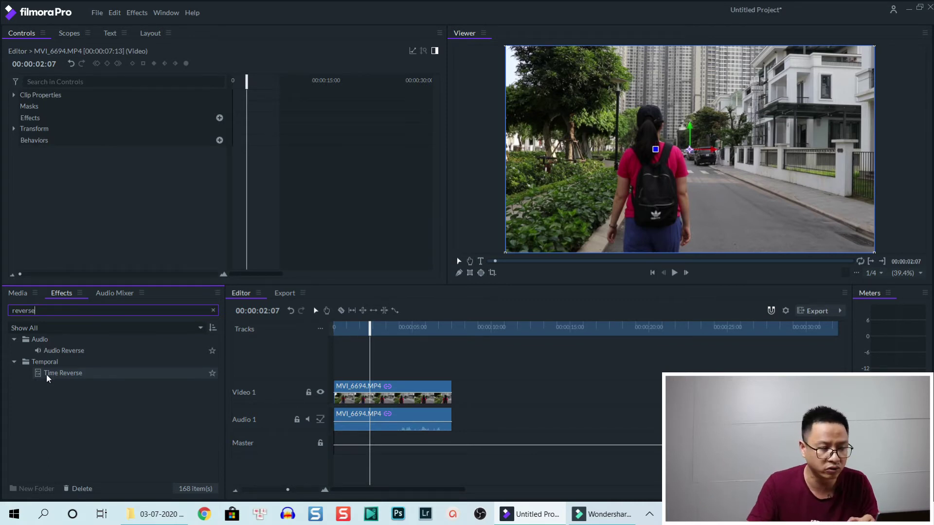
left_click_drag(54, 374, 360, 397)
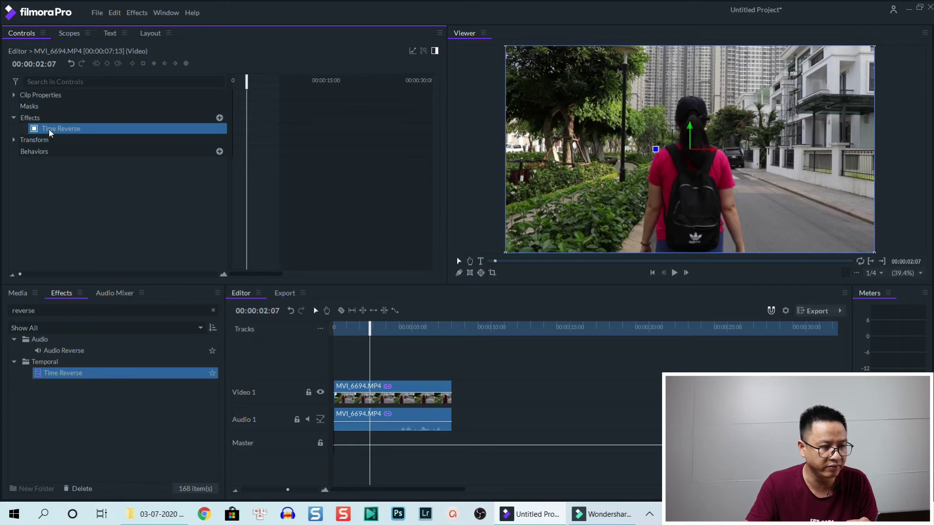
Step: Play the timeline from 00:00:00:00 to check the reversed clip, stopping past its end
left_click_drag(369, 327, 334, 335)
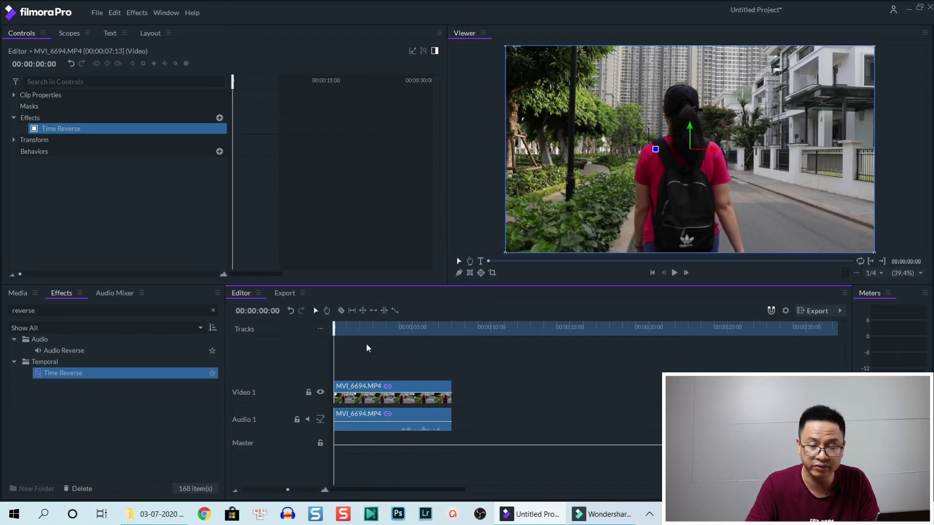
key("space")
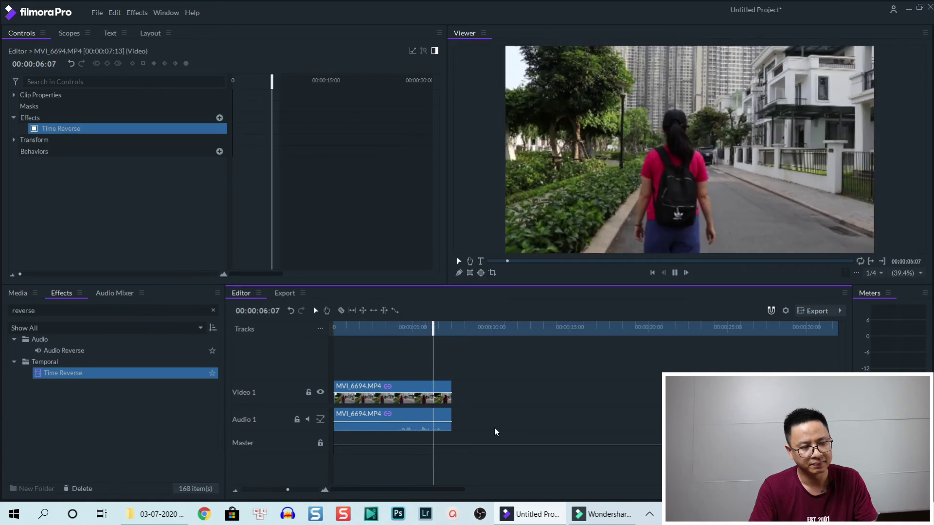
key("space")
Step: Turn off the Time Reverse effect on the MVI_6694.MP4 clip and place the playhead at 00:00:03:10
left_click_drag(479, 329, 412, 328)
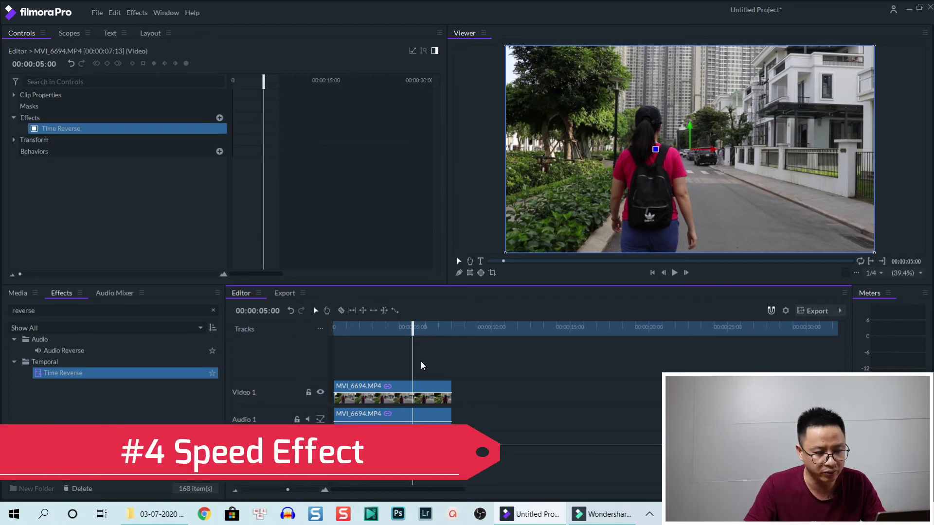
left_click(404, 402)
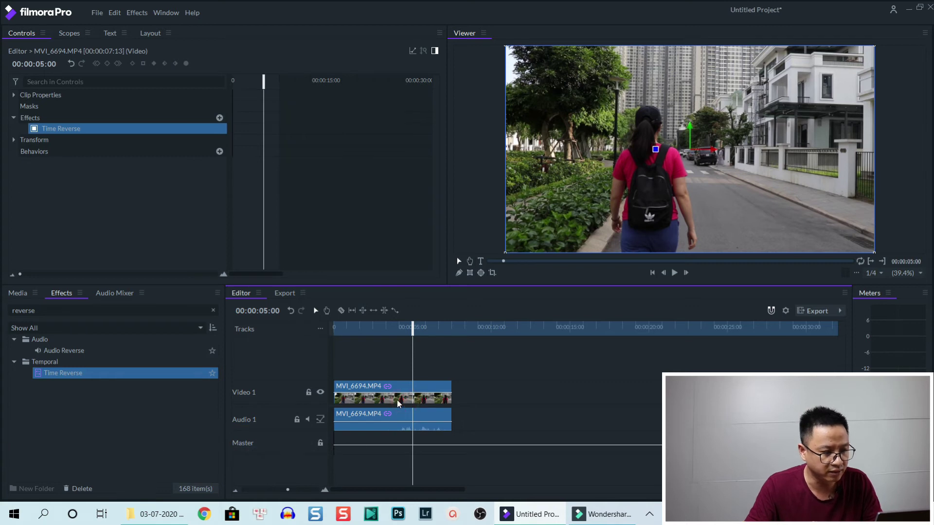
left_click(34, 129)
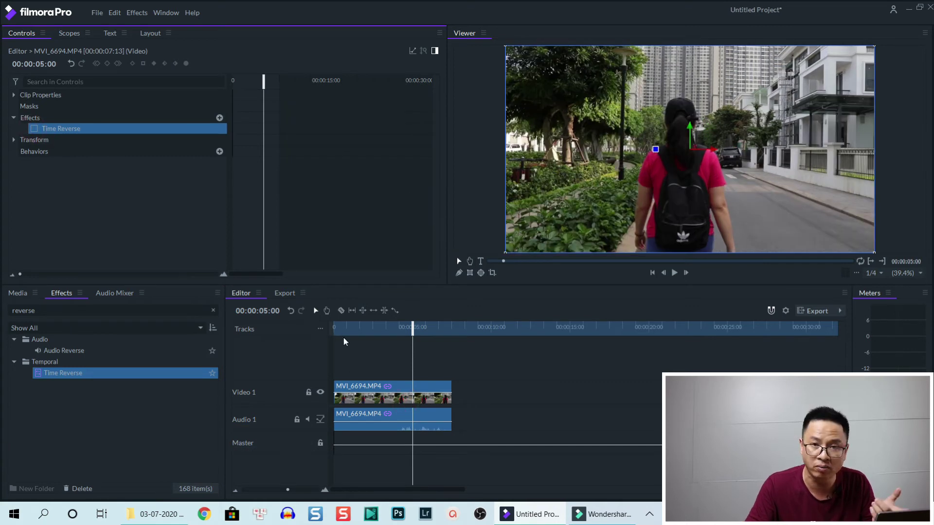
left_click_drag(414, 334, 388, 339)
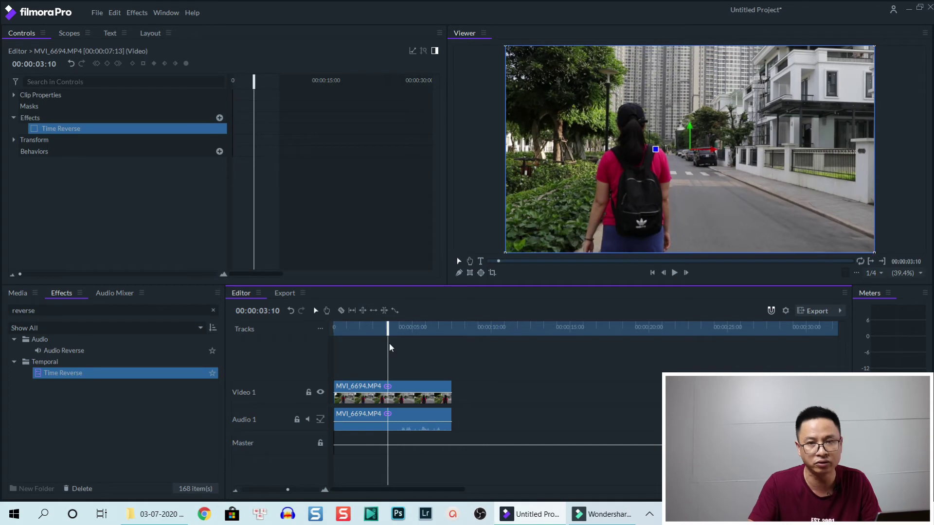
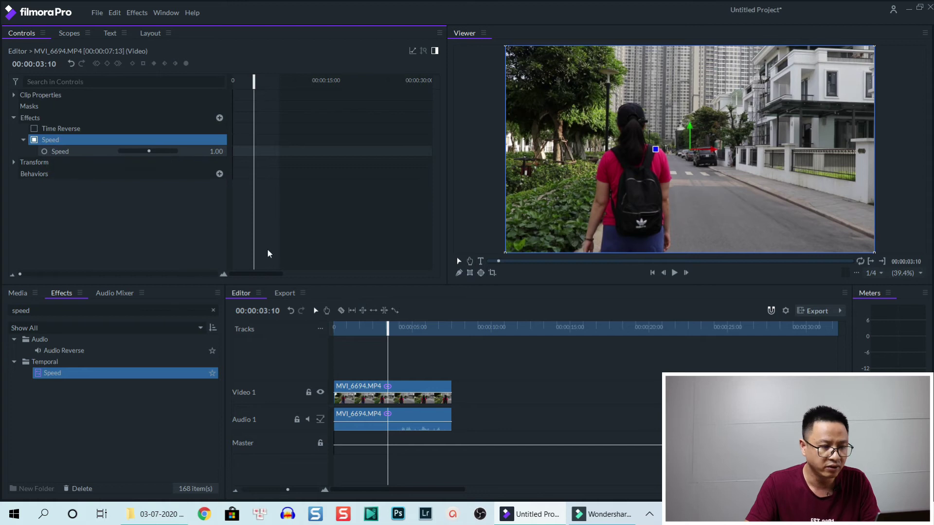
Step: Start keyframing the Speed effect's value on the MVI_6694.MP4 clip at 00:00:01:11 and set it to 0.4 at 00:00:03:16
left_click_drag(385, 328, 357, 338)
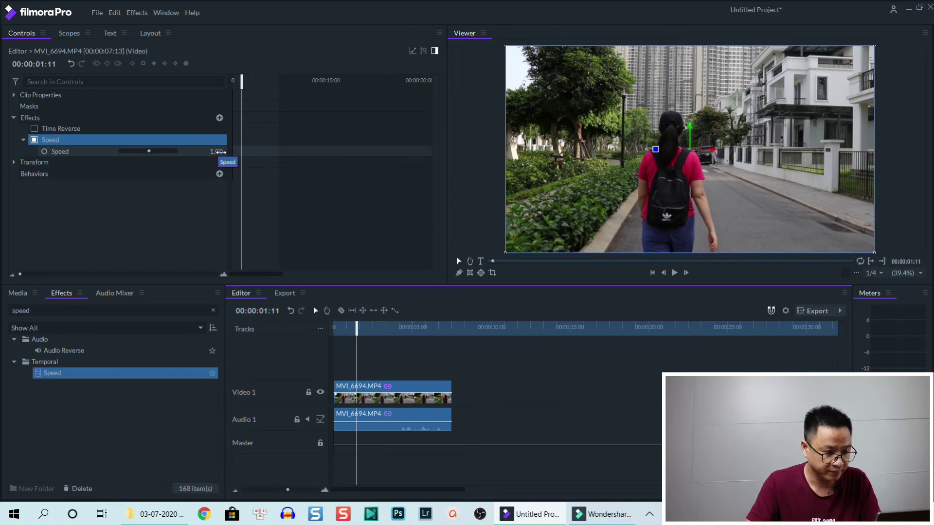
left_click(44, 152)
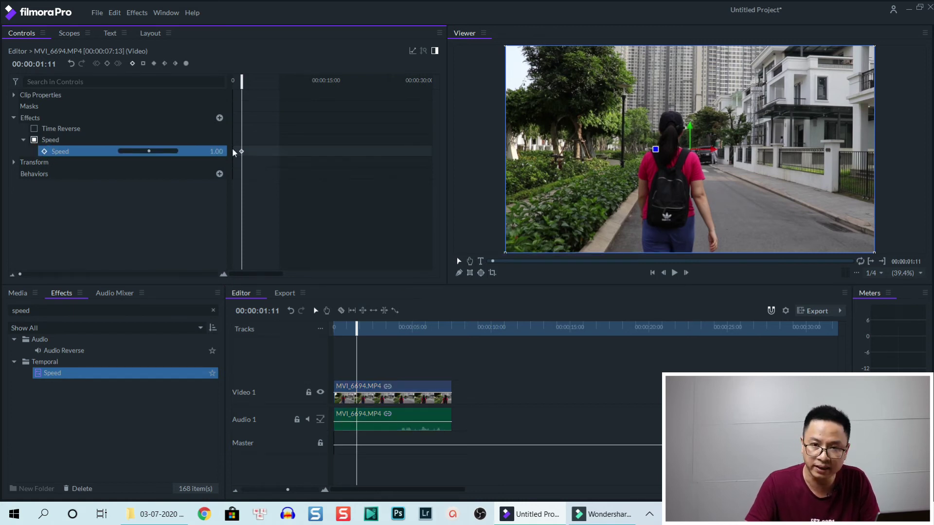
mouse_move(242, 82)
left_mouse_down()
mouse_move(267, 88)
mouse_move(253, 85)
left_mouse_up()
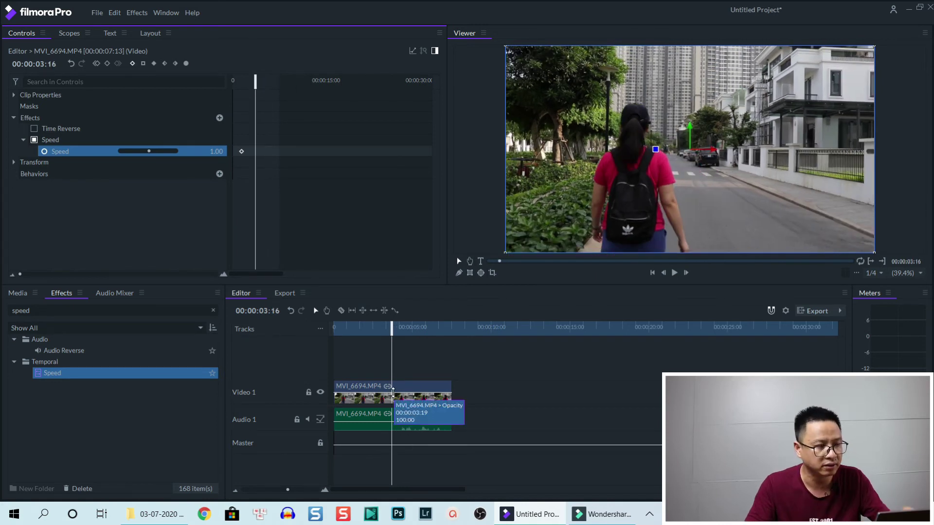
left_click(214, 149)
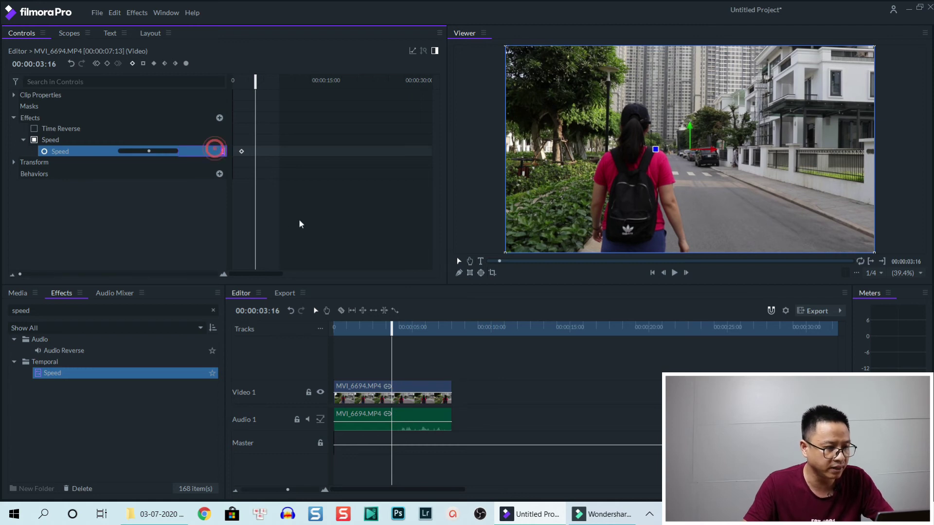
type("0.4")
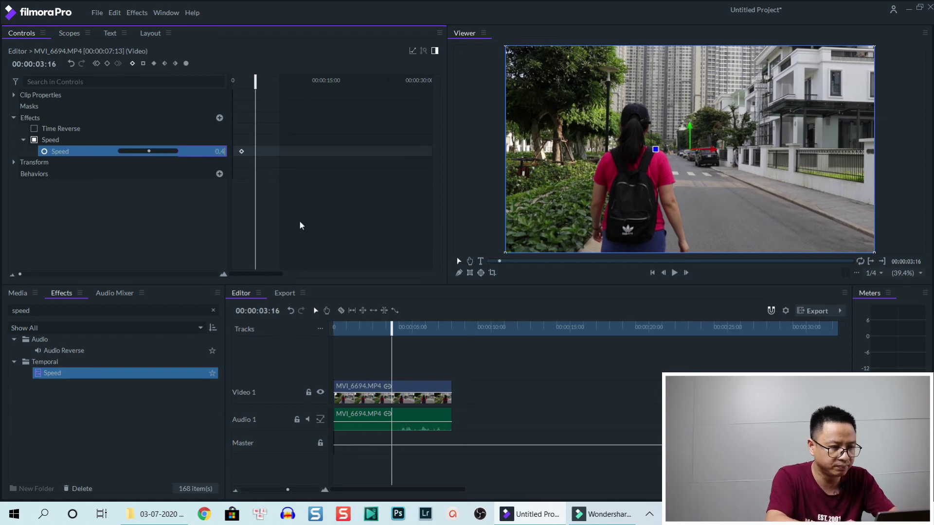
key("Return")
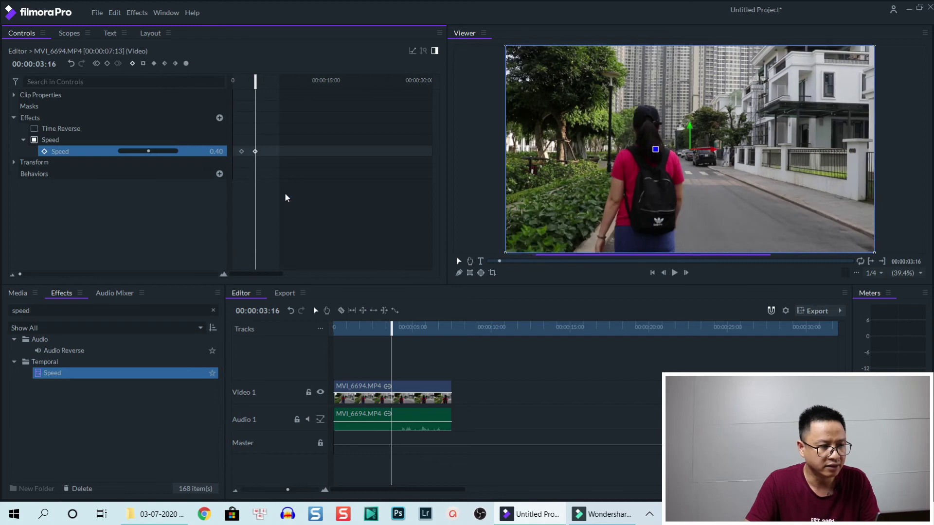
Step: Play the timeline from 00:00:00:00 to check the keyframed slowdown, stopping near 00:00:06:05
mouse_move(255, 151)
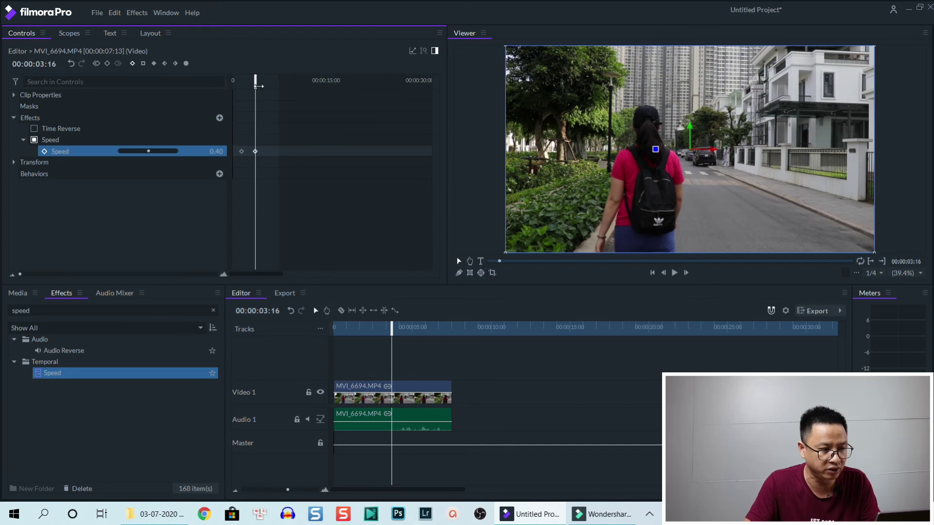
left_click_drag(256, 86, 230, 88)
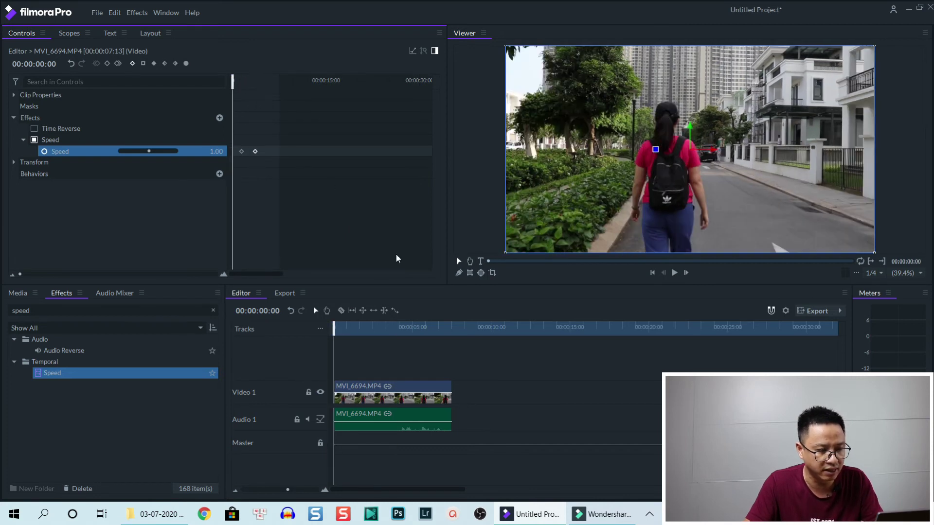
key("space")
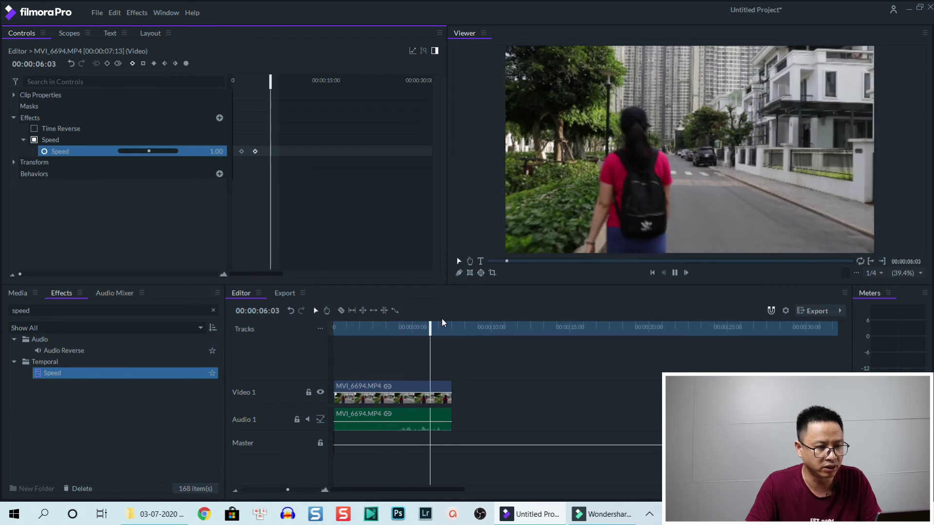
key("space")
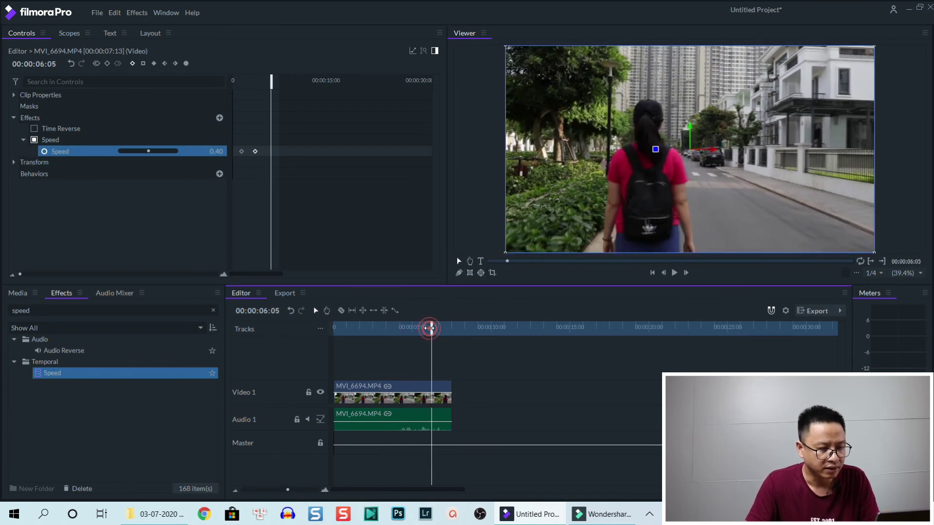
Step: Add a Speed keyframe with value 1 at 00:00:05:17 on the MVI_6694.MP4 clip
left_click_drag(431, 327, 422, 331)
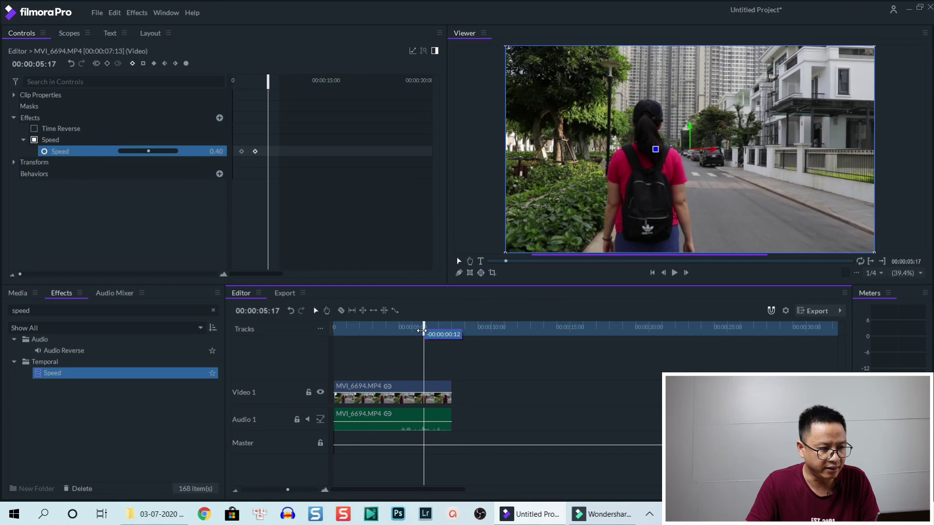
left_click(435, 401)
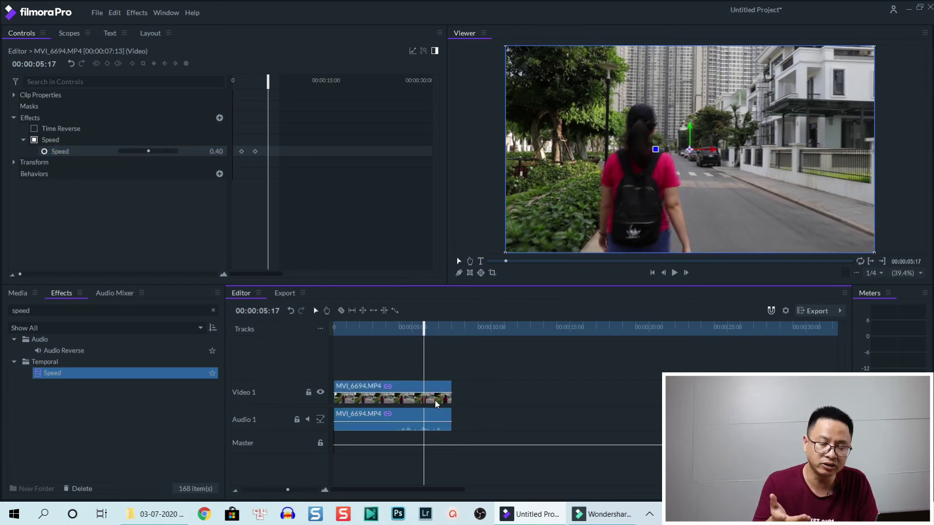
left_click(66, 151)
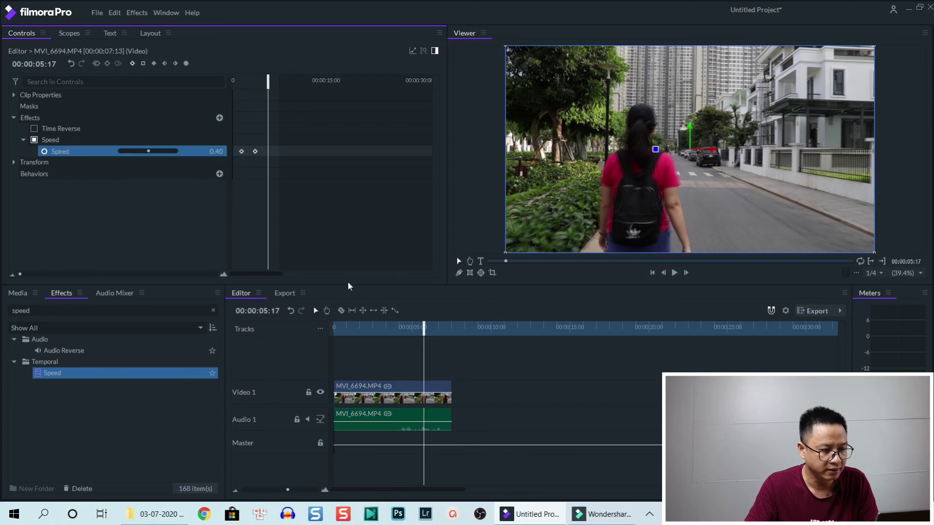
left_click(217, 152)
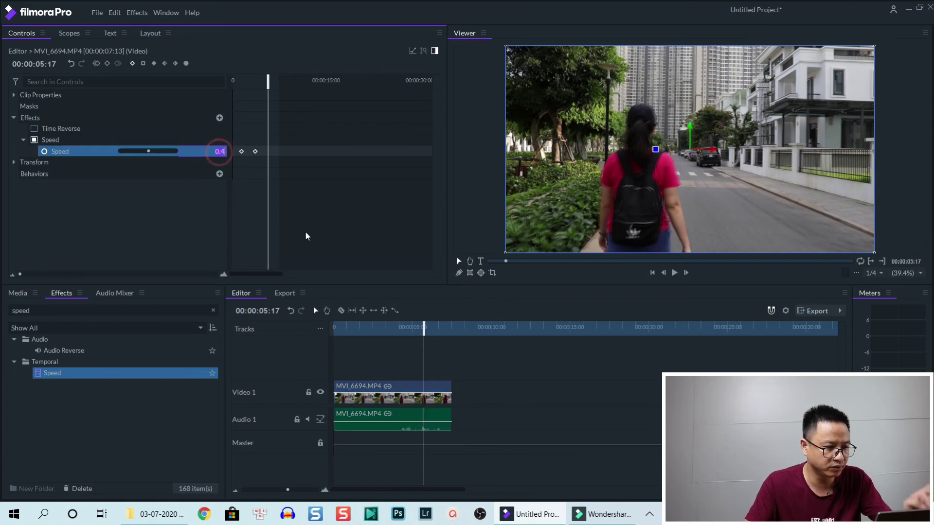
type("1")
key("Return")
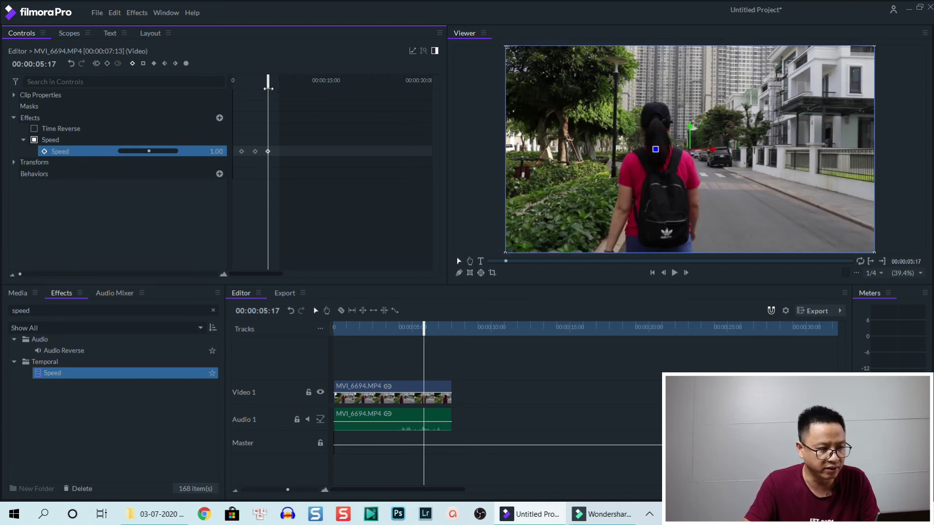
Step: Play the clip from near its start to check the speed changes, and select it with the playhead at 00:00:05:22
left_click_drag(268, 83, 230, 90)
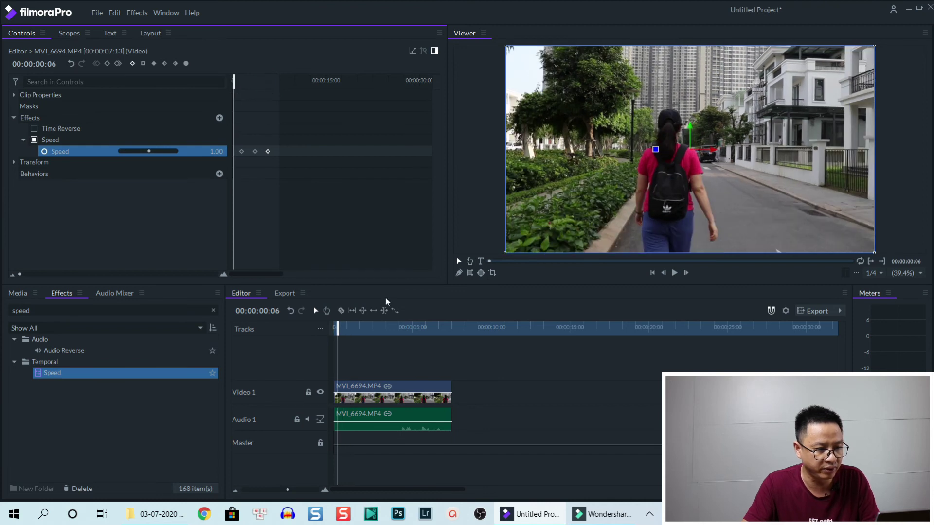
key("space")
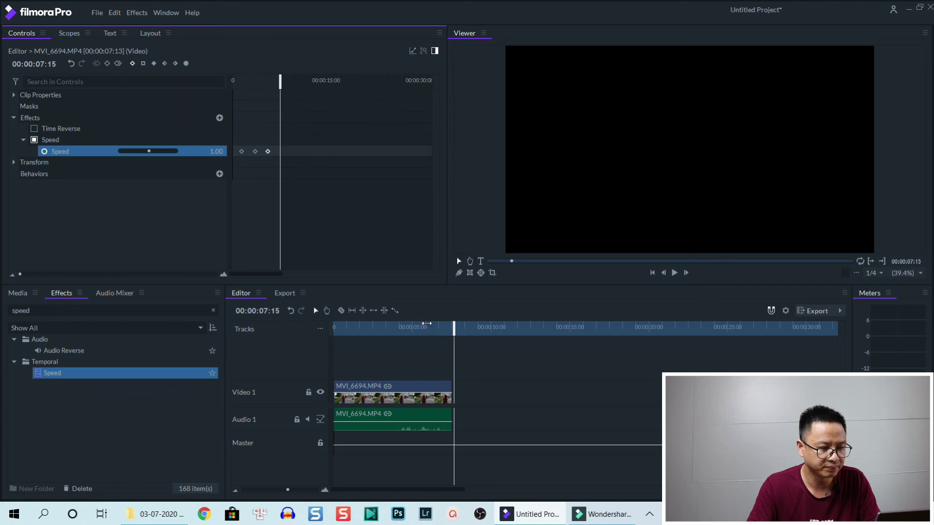
left_click(427, 326)
left_click(434, 401)
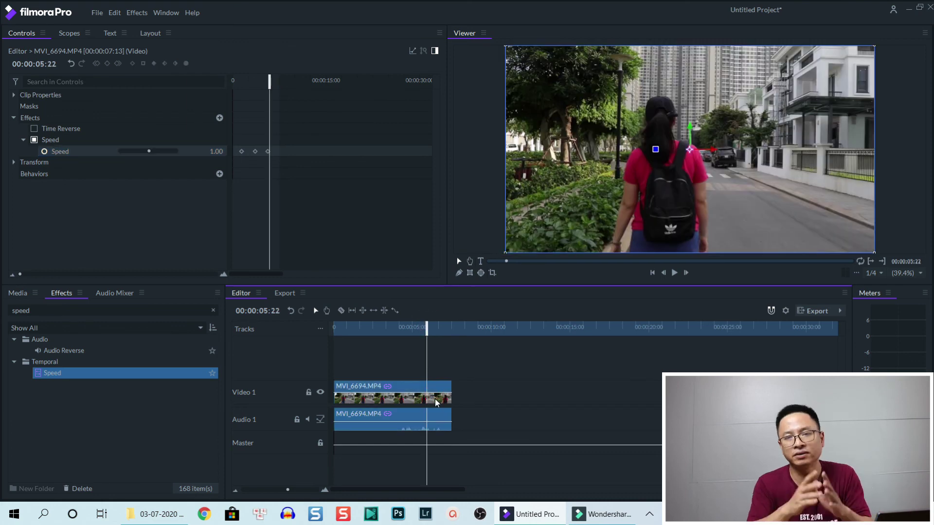